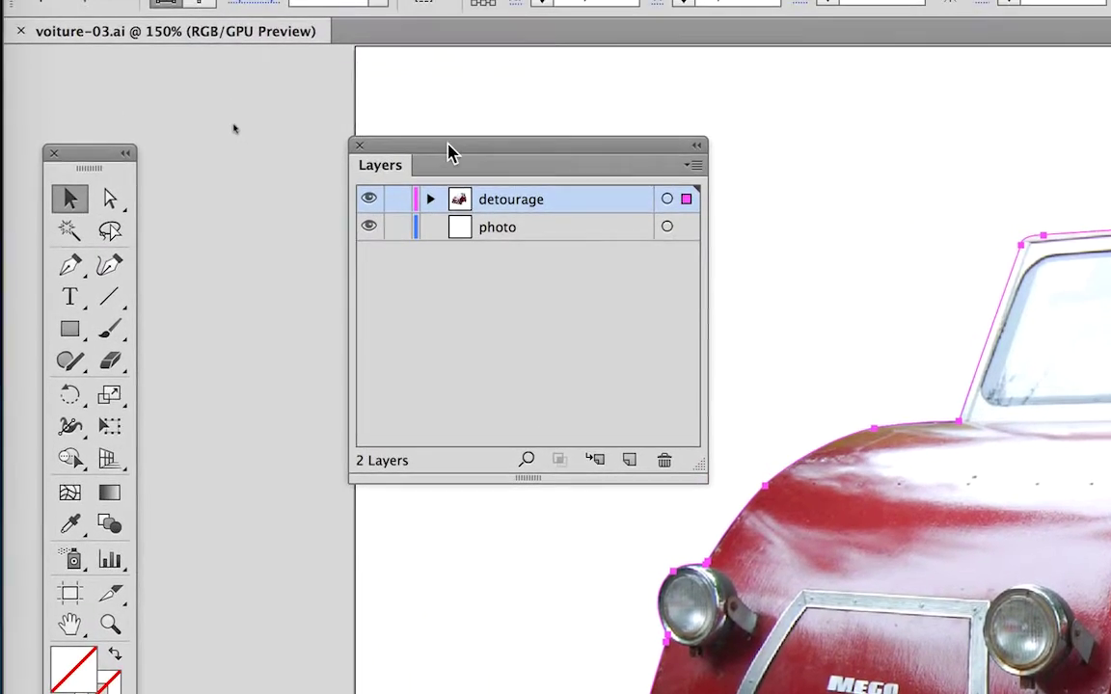
- Expand the detourage layer and its Clip Group down to the sublayers, and widen the Layers panel
click(514, 198)
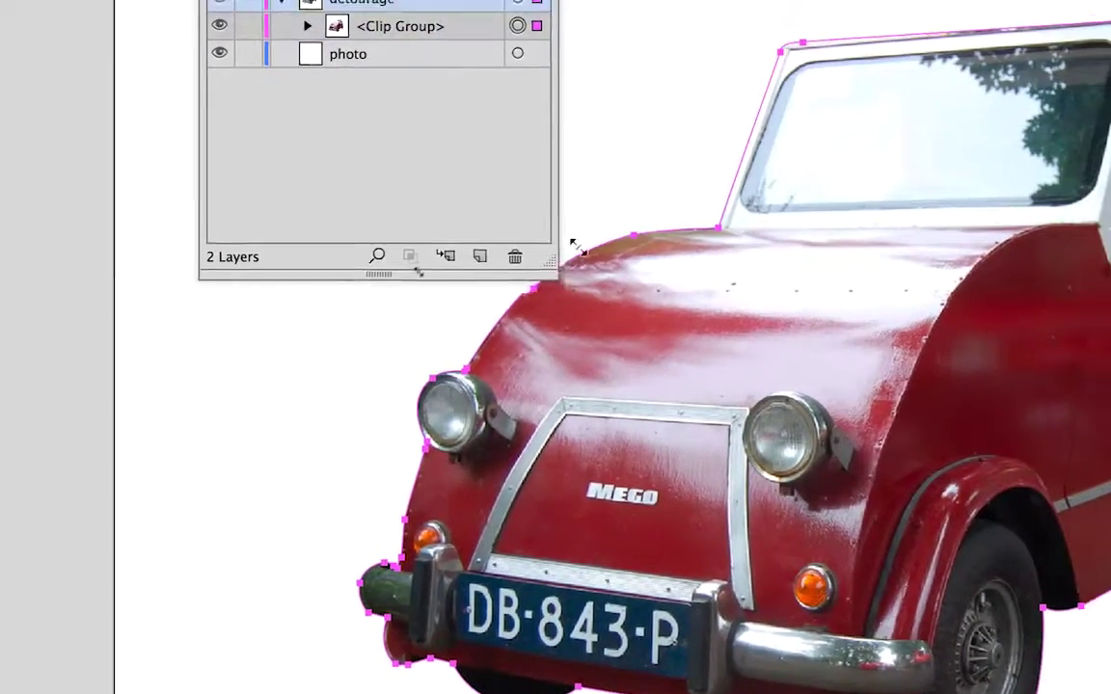
drag(556, 257, 666, 224)
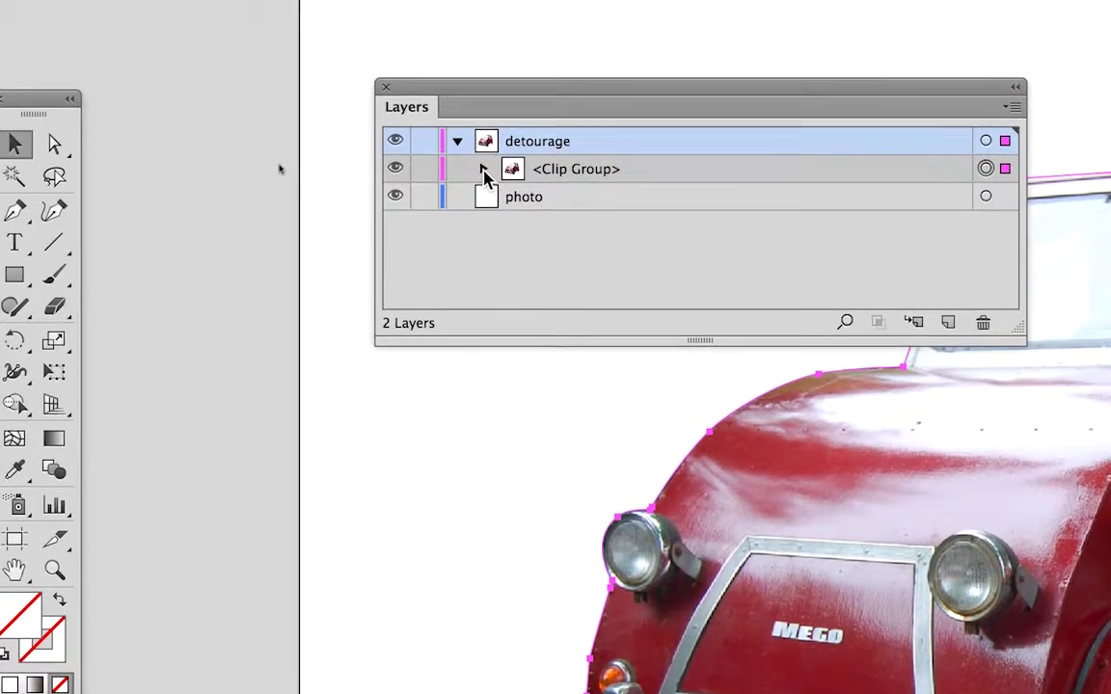
click(134, 67)
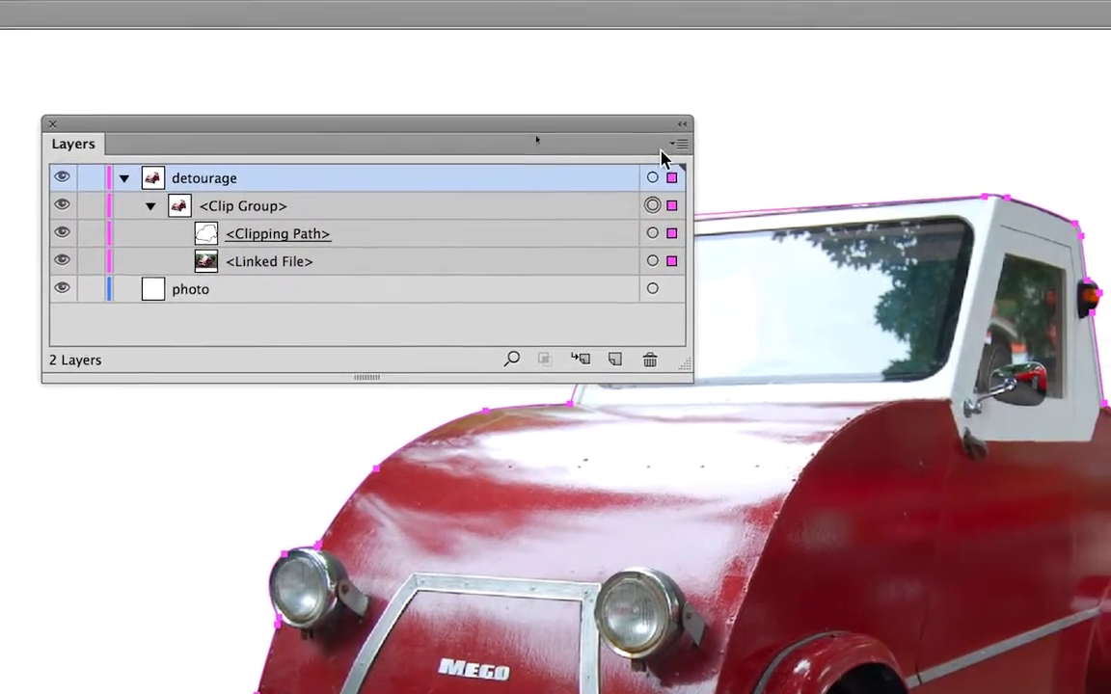
- Set the Layers panel row size to Other, 80 pixels, and make the panel taller to fit the enlarged thumbnails
click(929, 68)
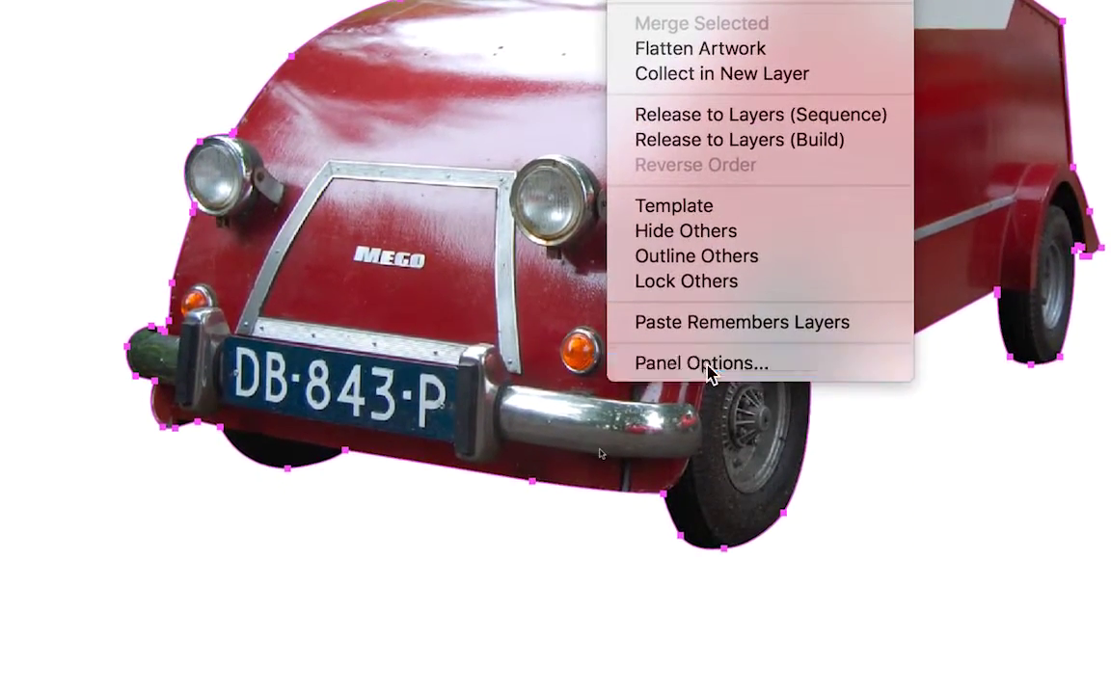
click(708, 365)
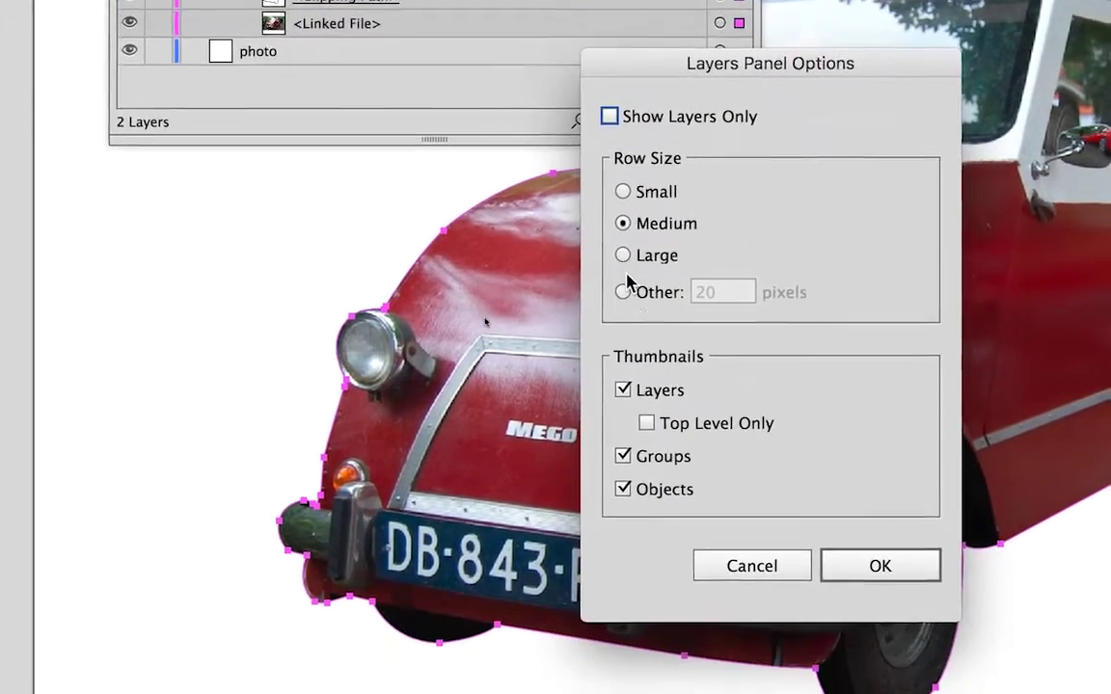
click(625, 289)
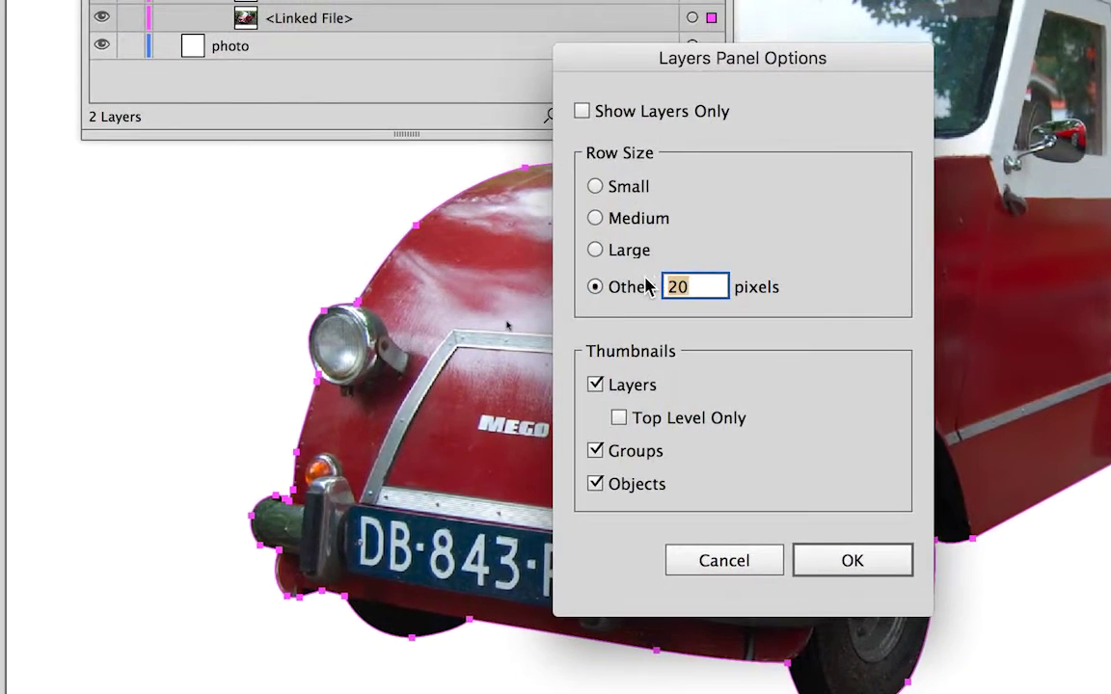
text(80)
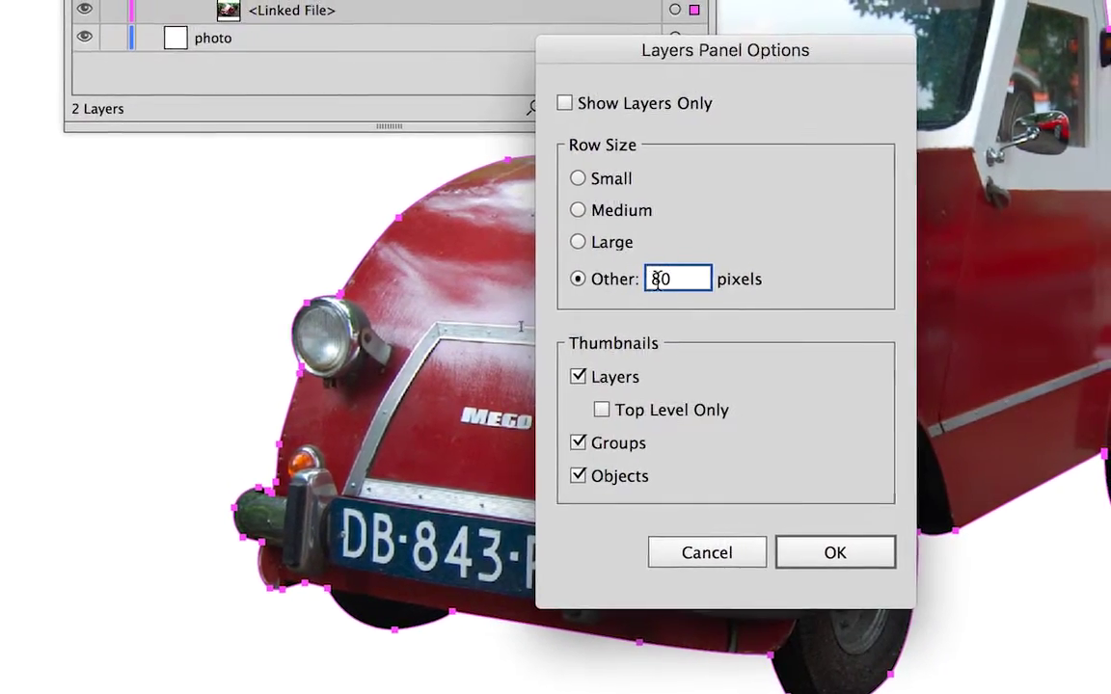
drag(667, 281, 628, 278)
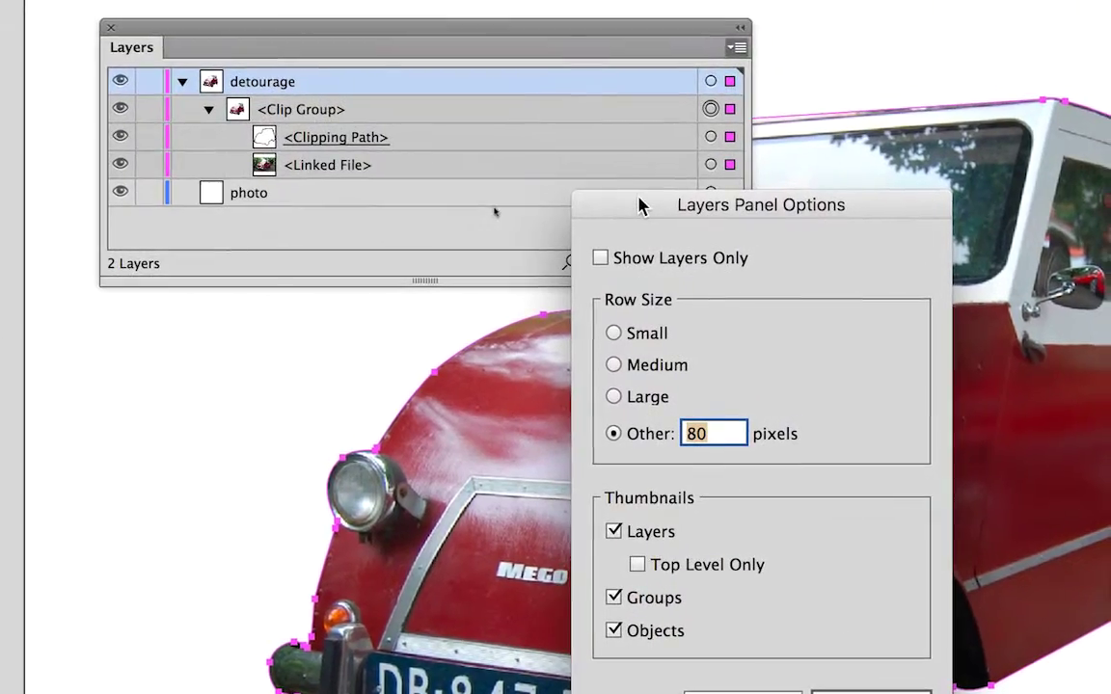
drag(638, 205, 926, 0)
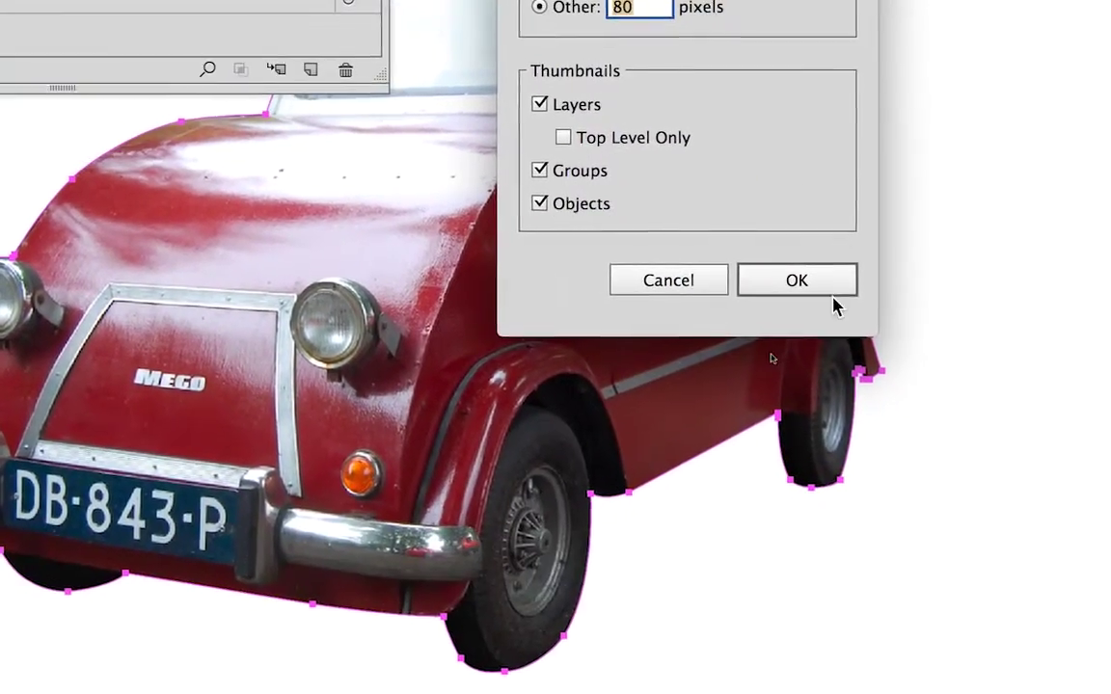
click(800, 292)
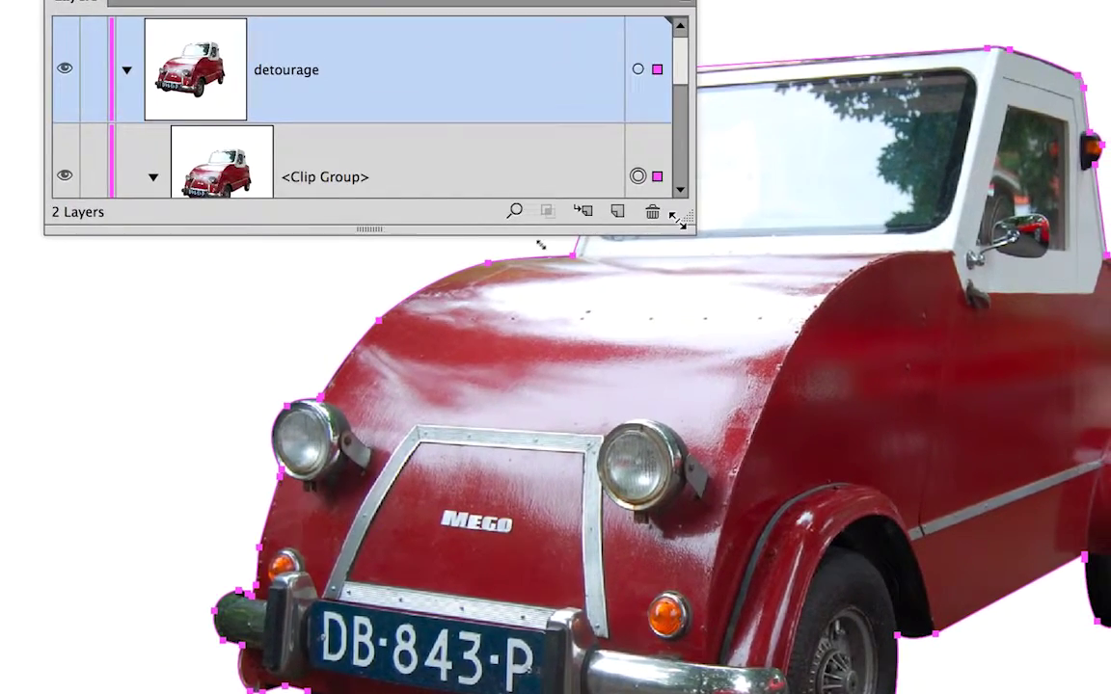
drag(675, 219, 682, 367)
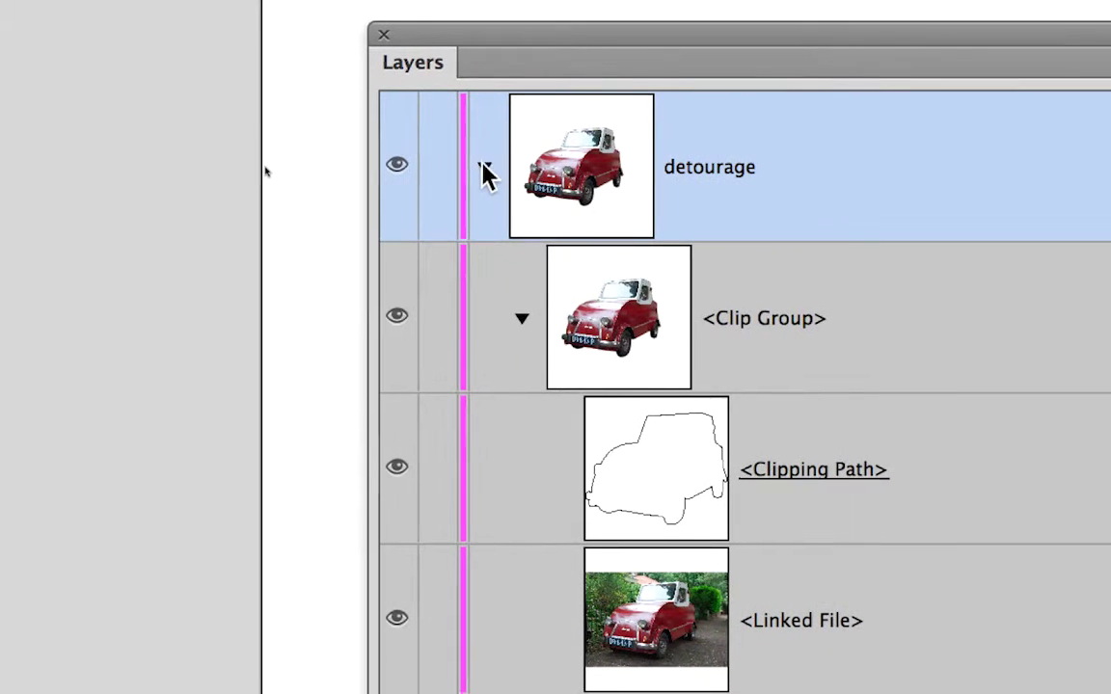
- Examine the structure of the detourage layer, going through its Clip Group, Clipping Path and Linked File entries
click(412, 135)
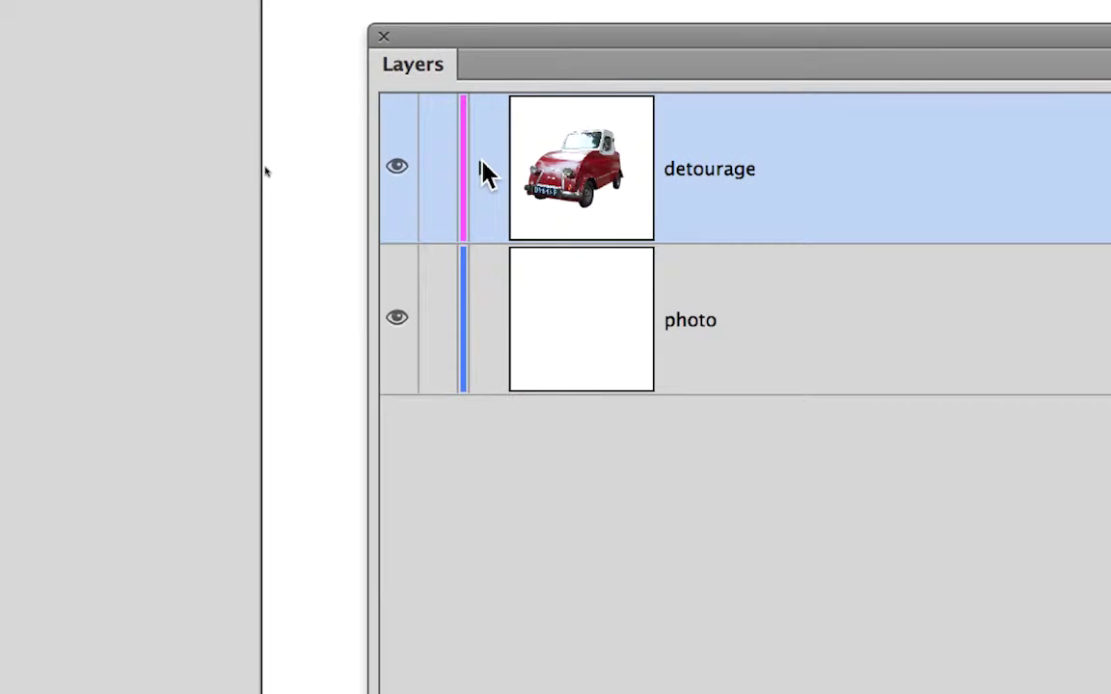
click(482, 168)
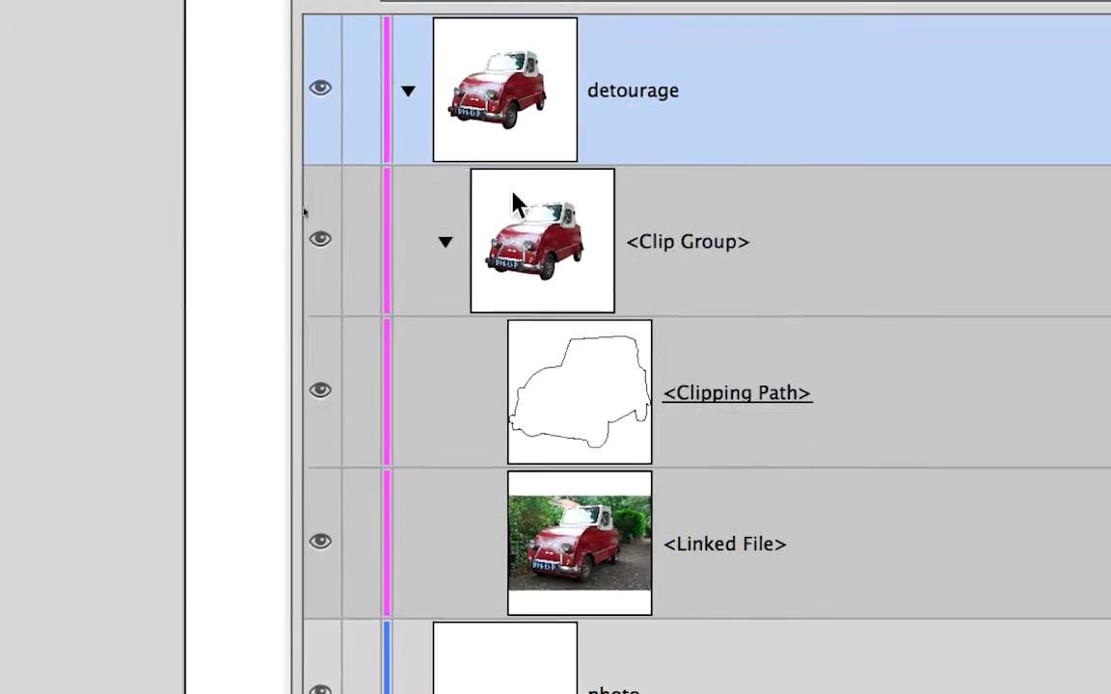
click(598, 301)
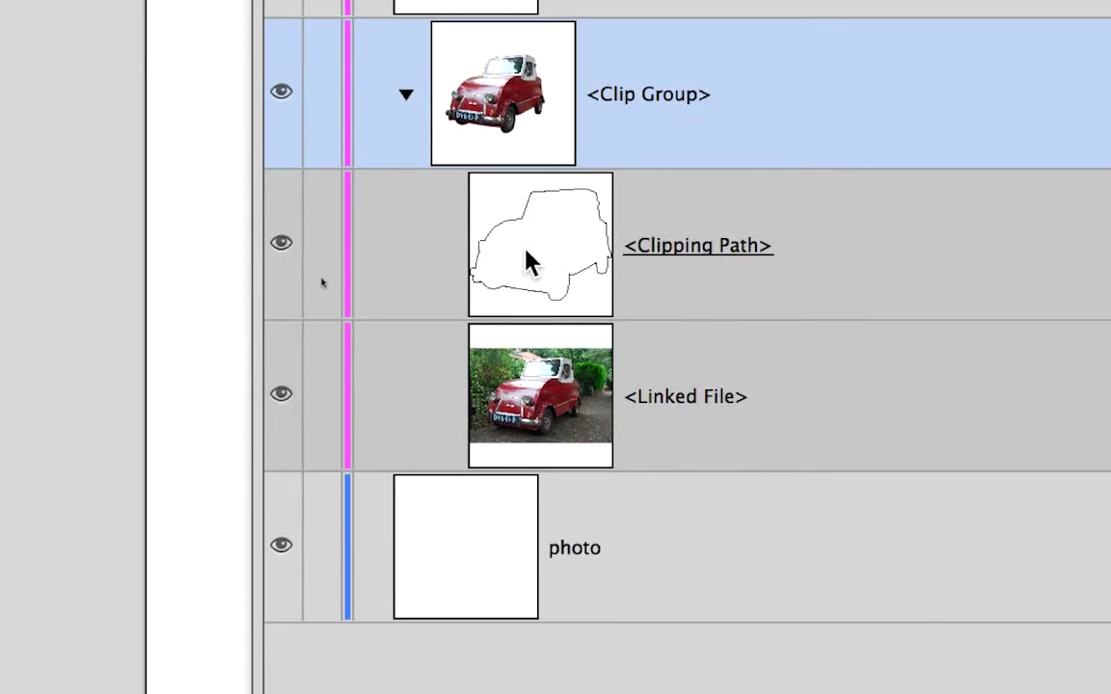
click(528, 263)
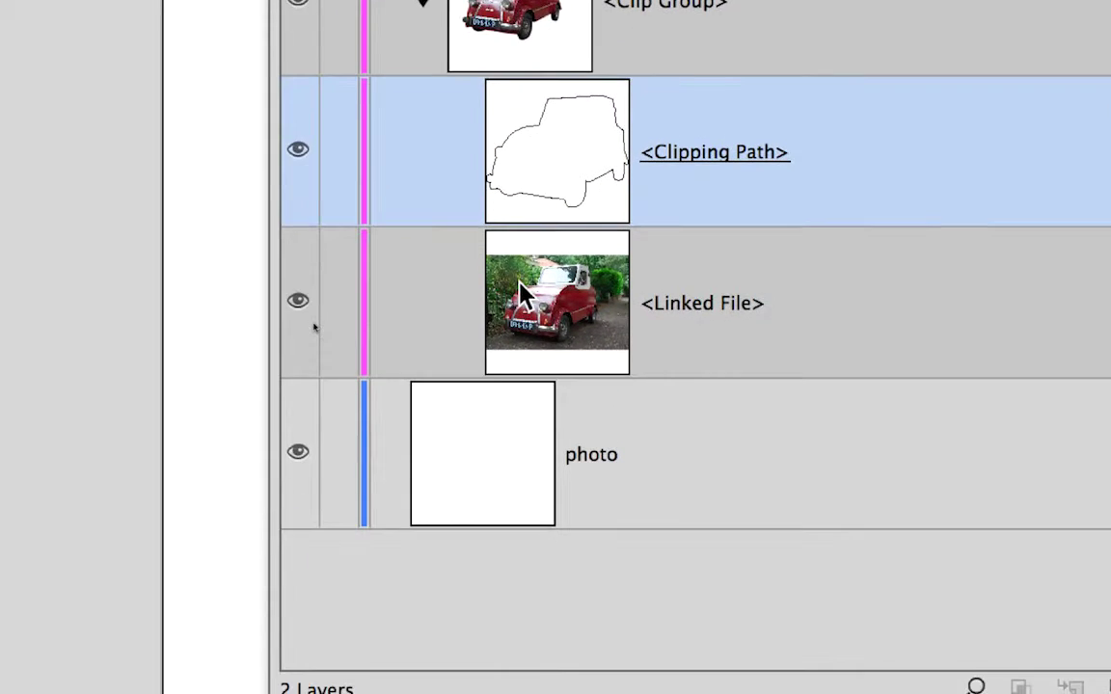
click(487, 366)
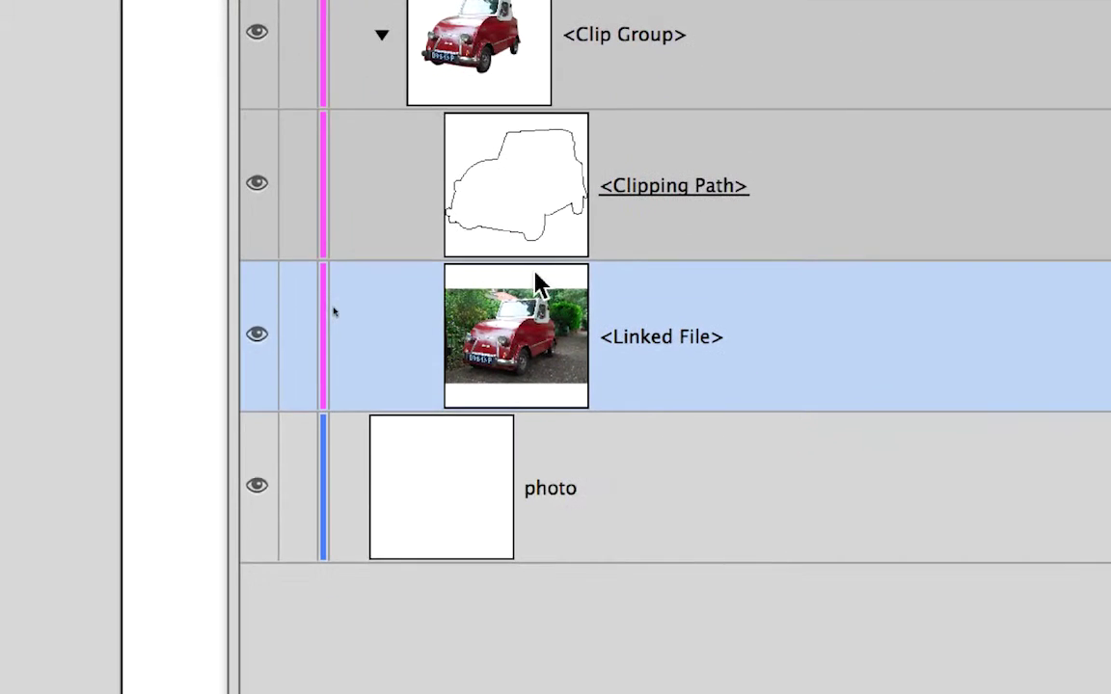
click(594, 424)
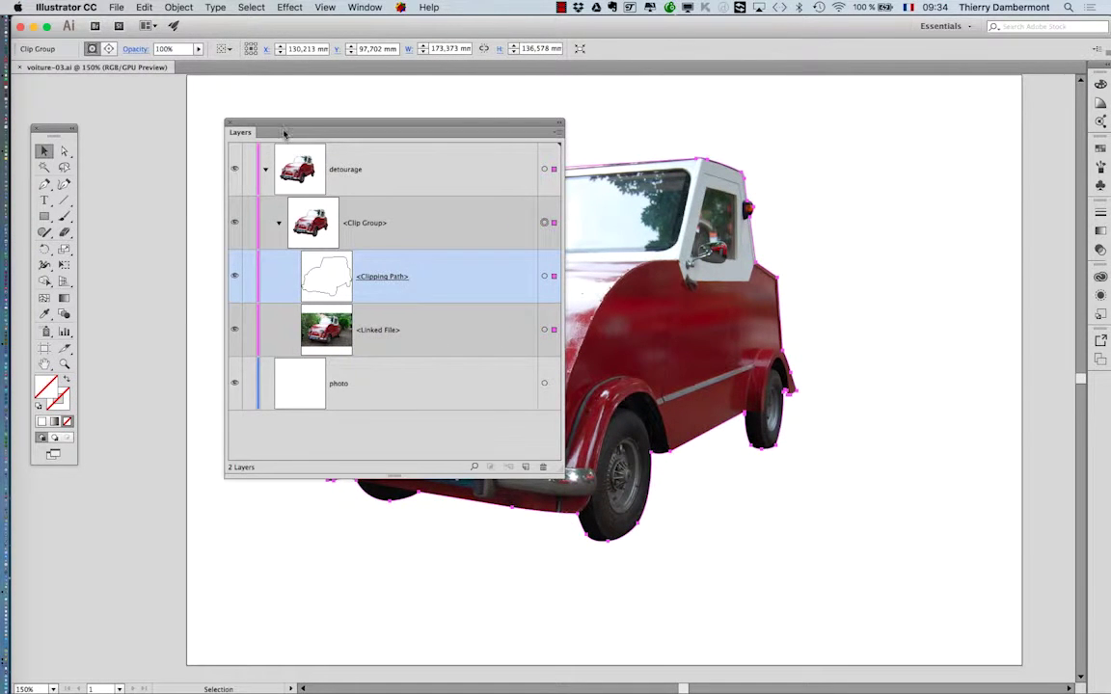
- Move the Layers panel clear of the car so that both are fully visible side by side
drag(285, 132, 796, 176)
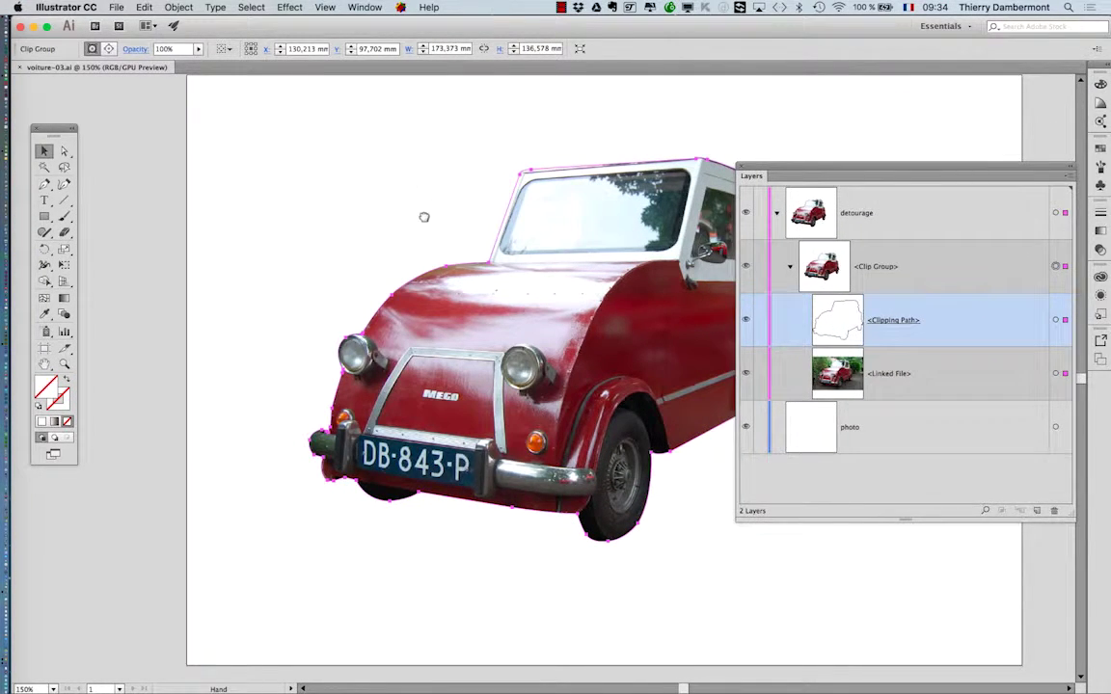
drag(424, 217, 276, 205)
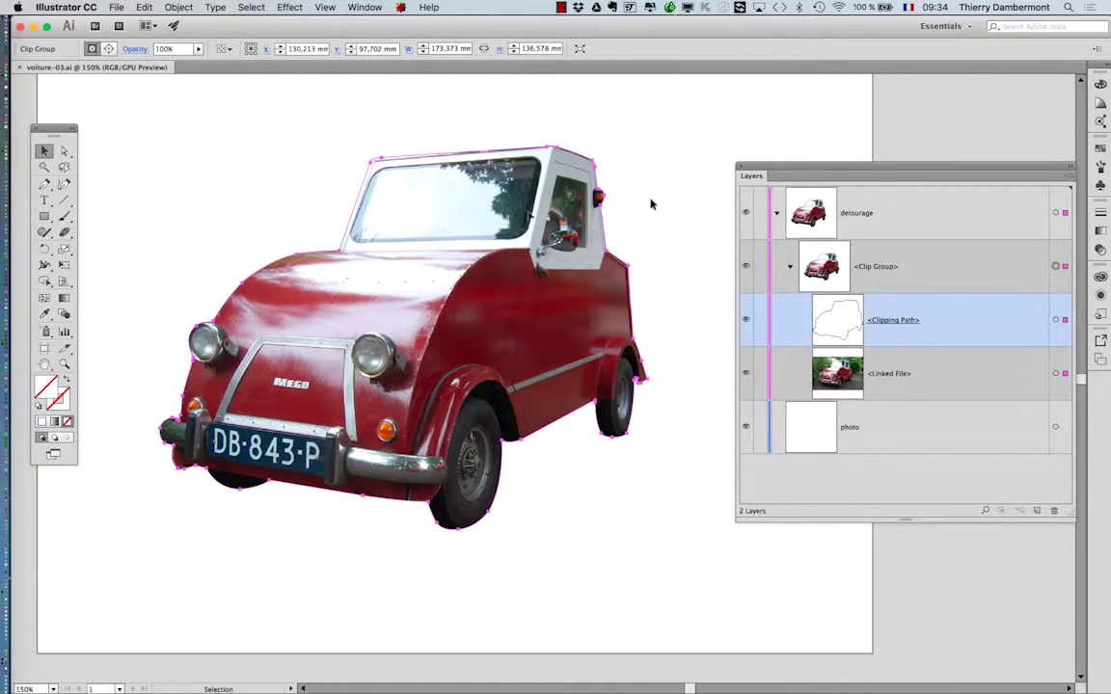
drag(796, 169, 746, 142)
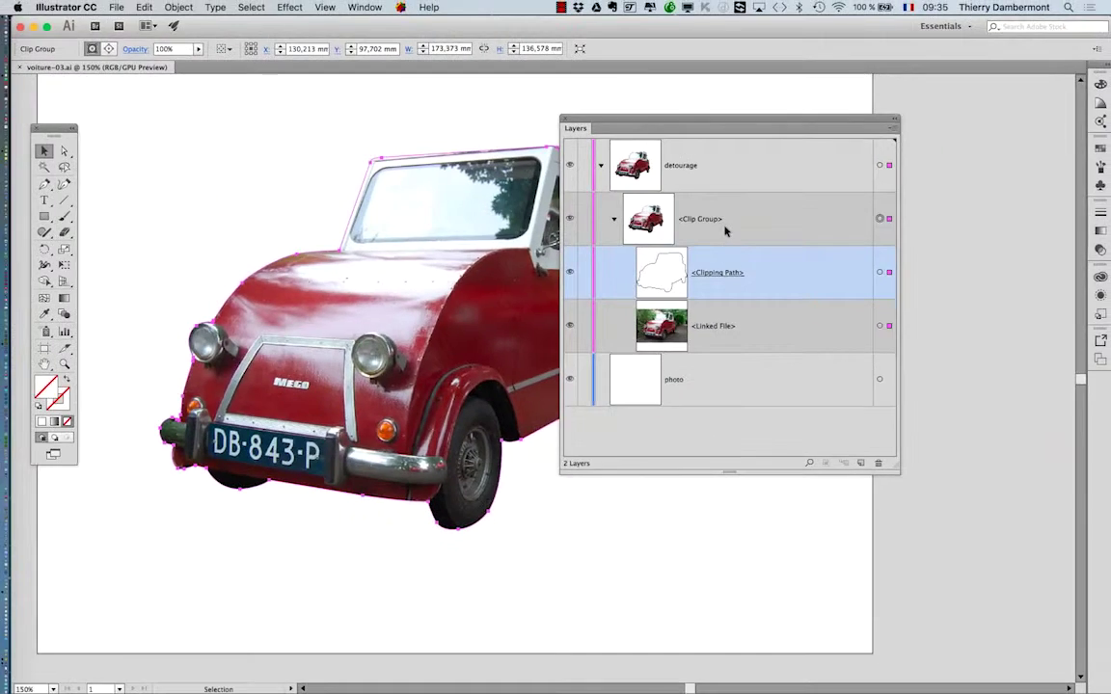
drag(670, 122, 822, 109)
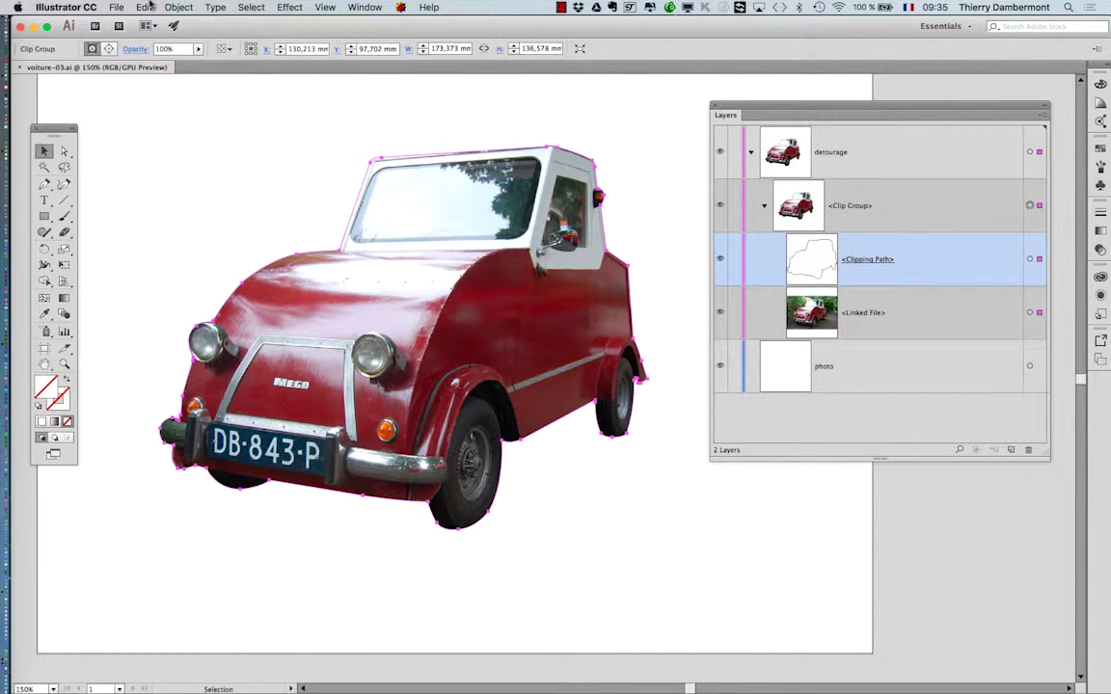
- Release the clipping mask on the selected car clip group
click(177, 7)
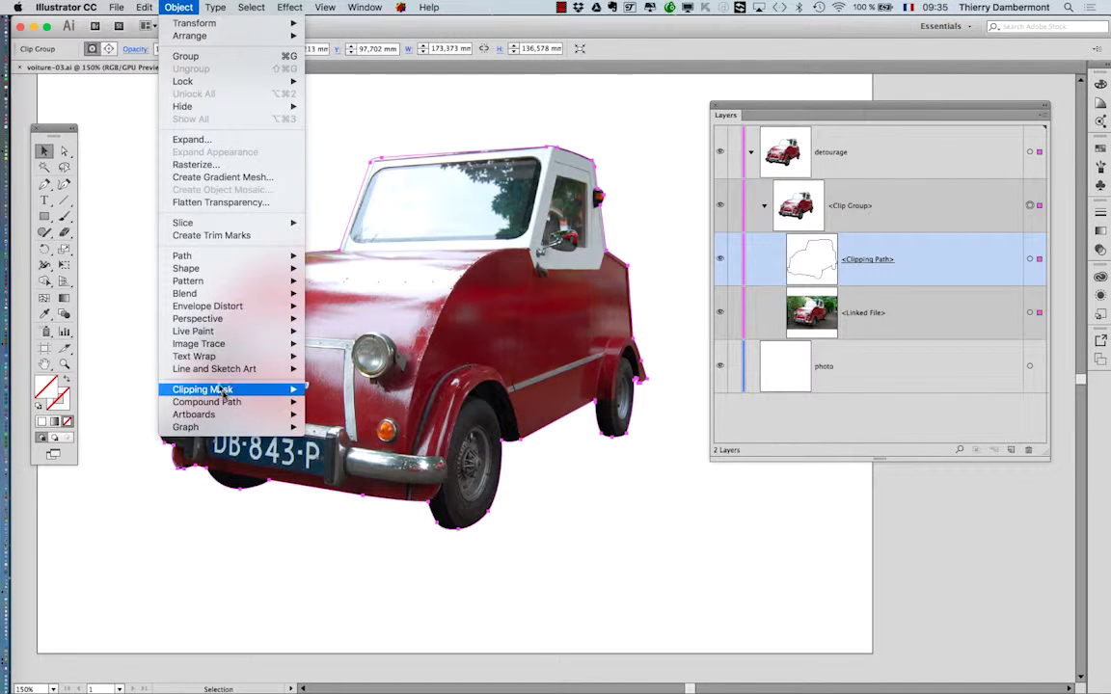
mouse_move(241, 394)
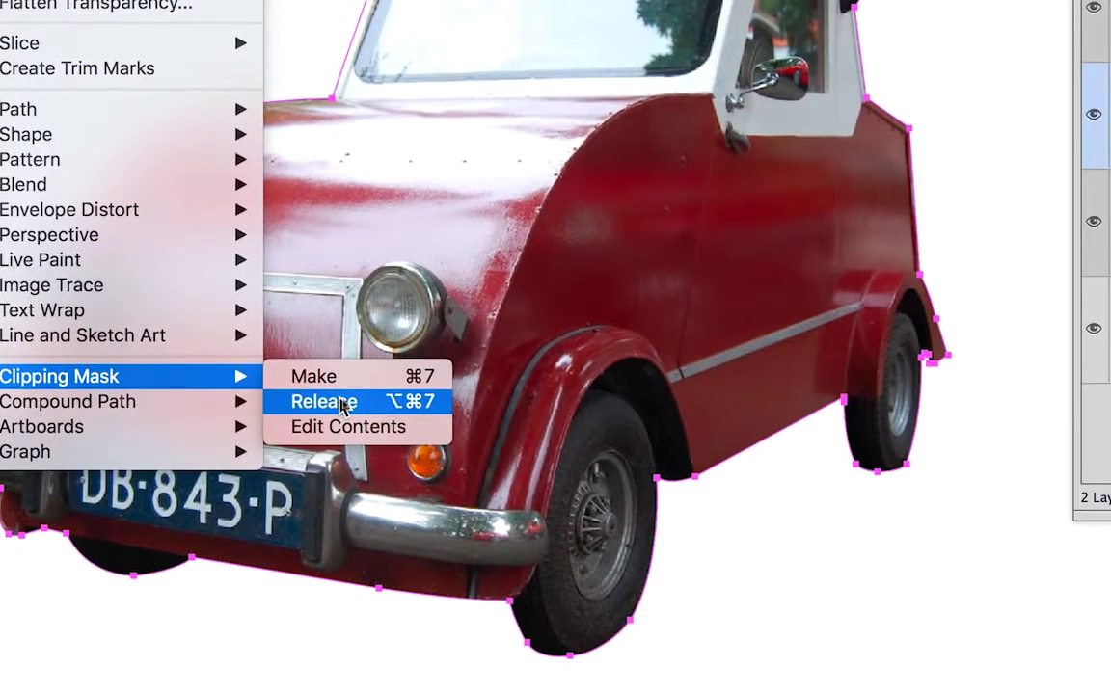
click(342, 403)
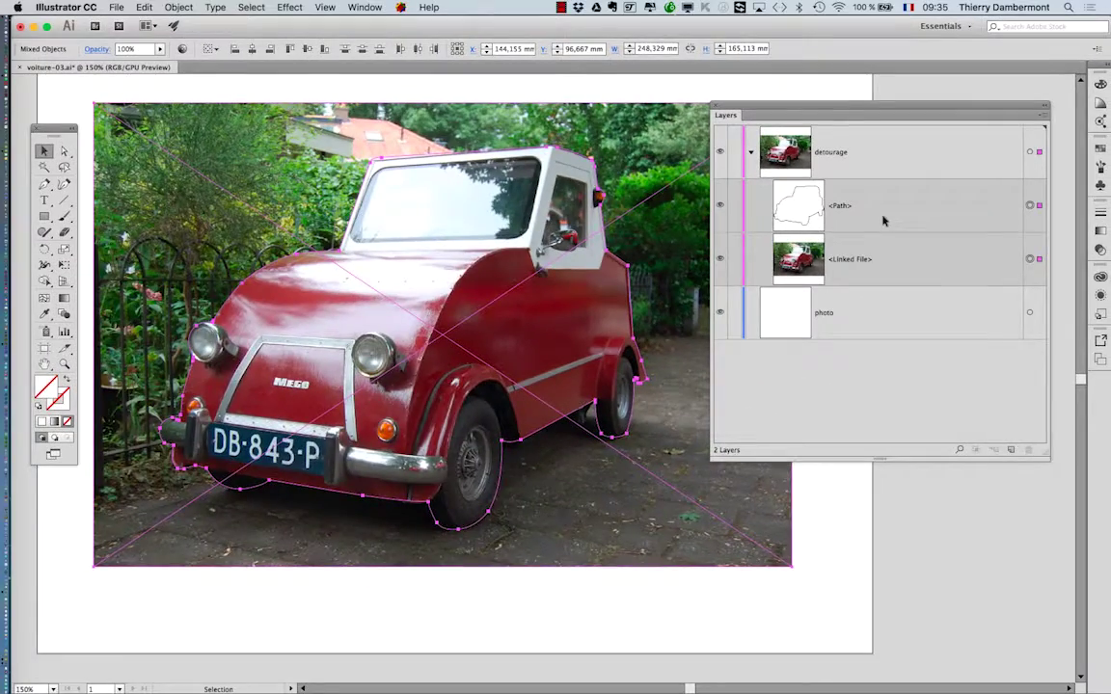
- Shrink the Layers panel and reposition it beside the car in the photo
drag(1043, 453, 970, 421)
drag(791, 107, 889, 150)
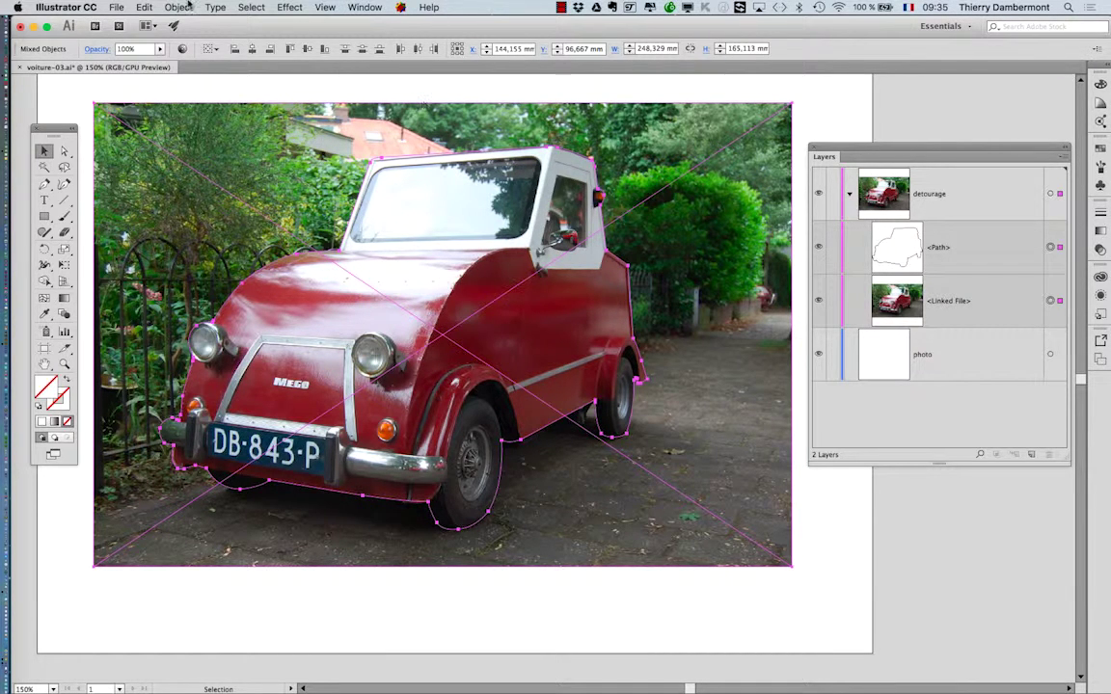
click(179, 6)
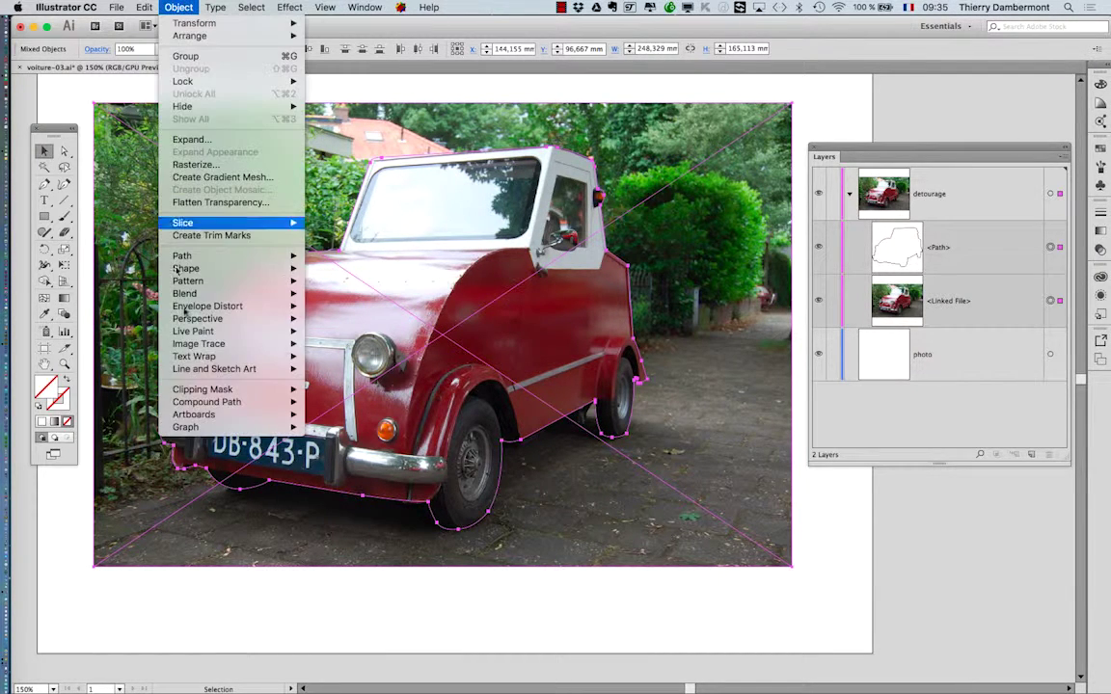
click(560, 634)
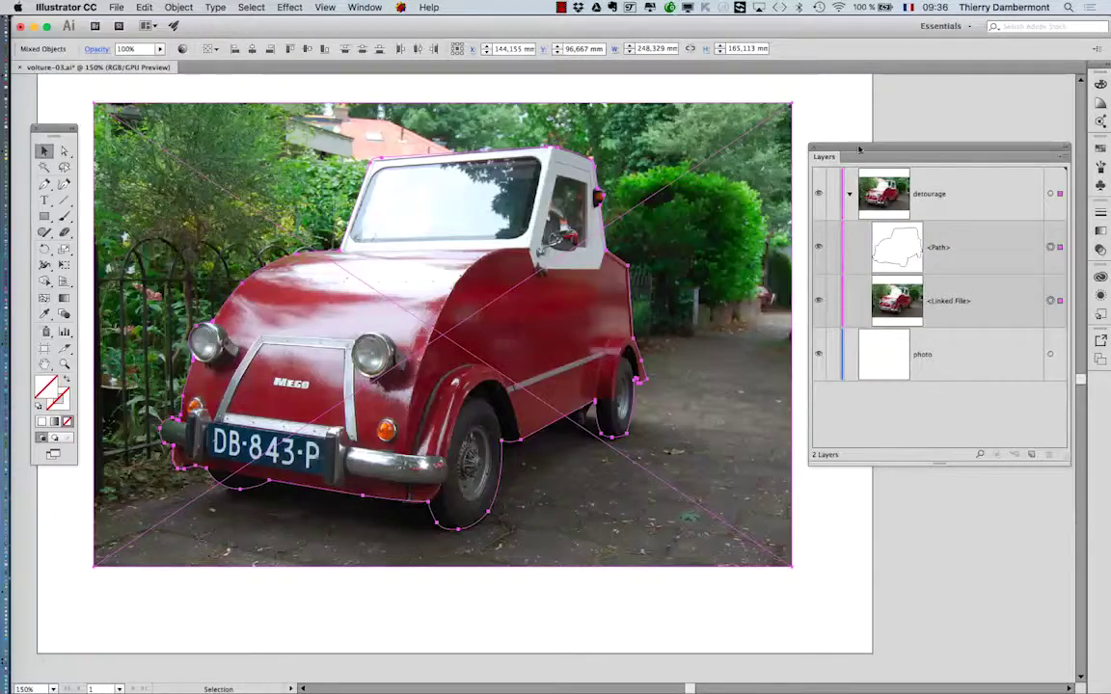
drag(859, 149, 786, 196)
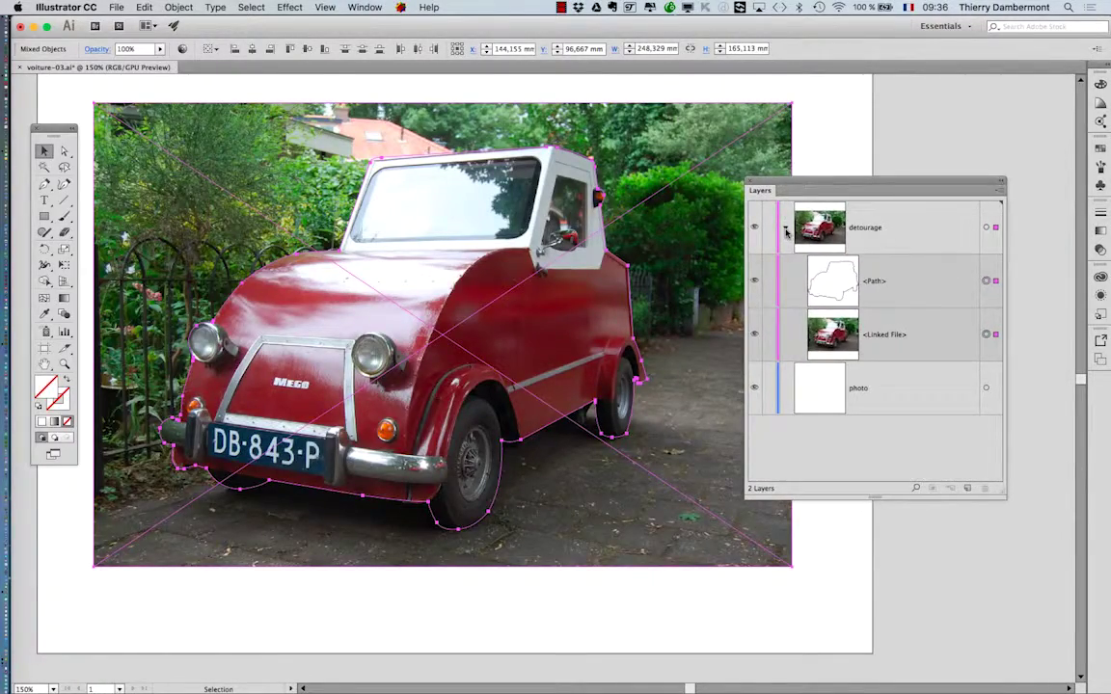
- Collapse the detourage layer and compare it with the photo layer, highlighting photo and then detourage
click(785, 230)
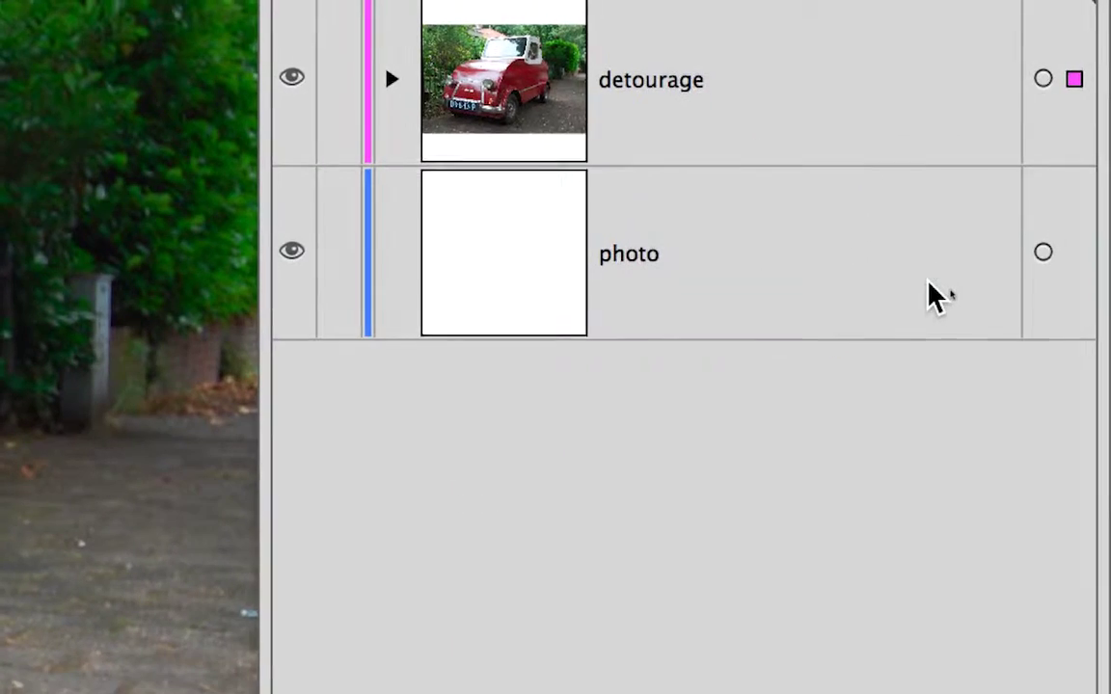
click(935, 297)
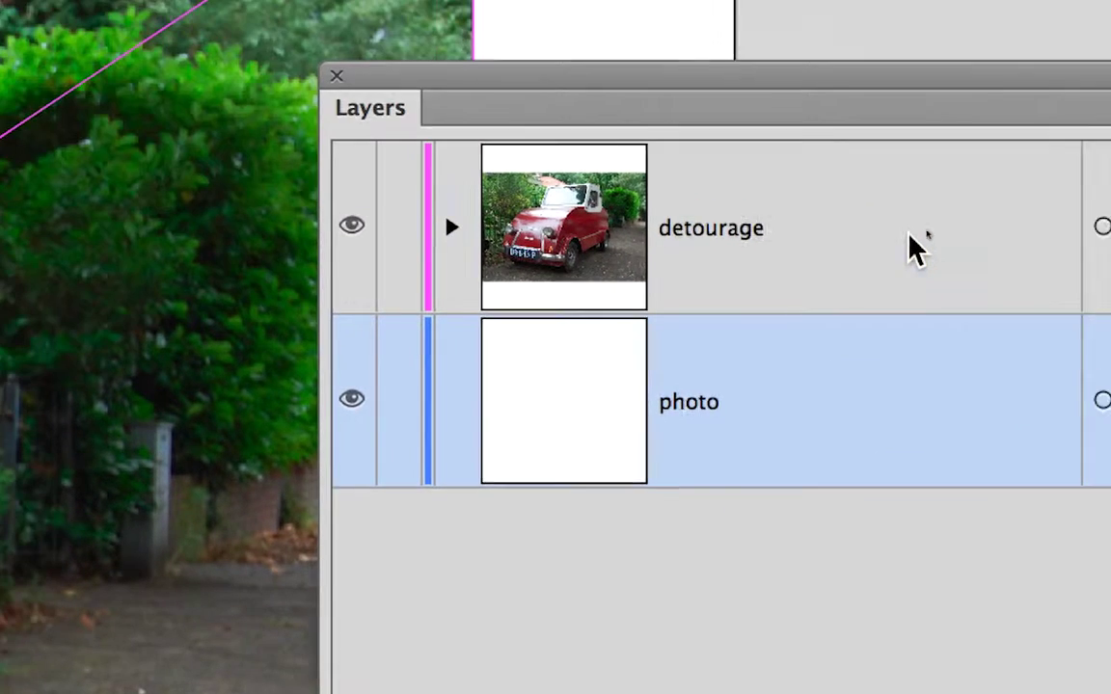
click(849, 96)
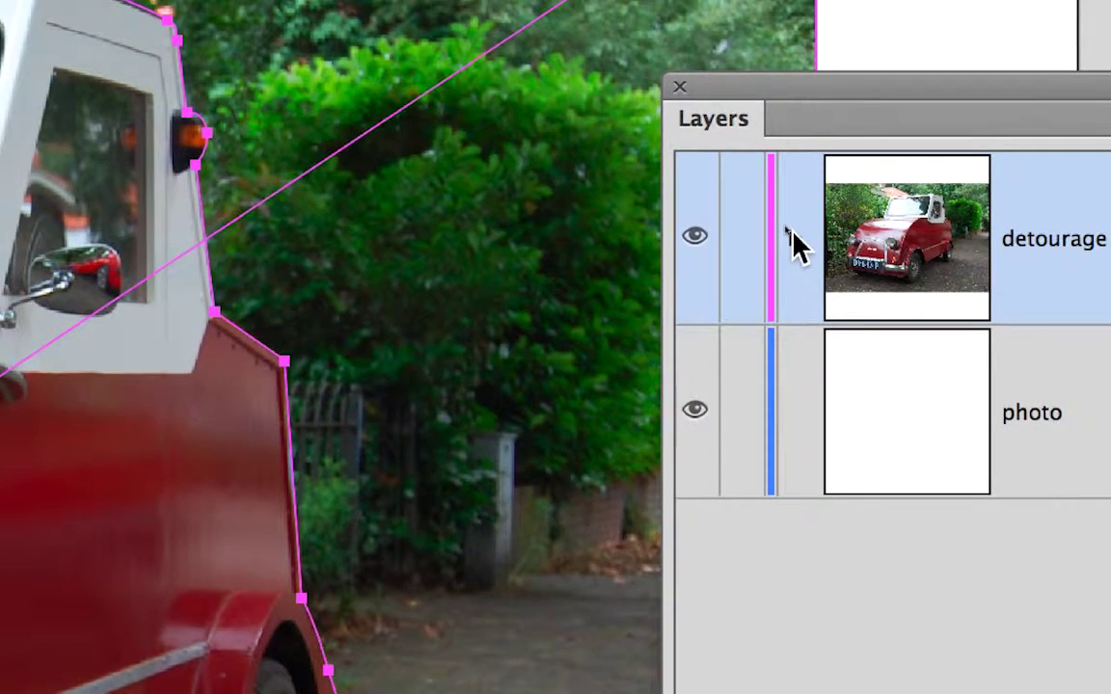
- Expand the detourage layer, lock its Path and Linked File sublayers, and move the Layers panel off the photo
click(790, 233)
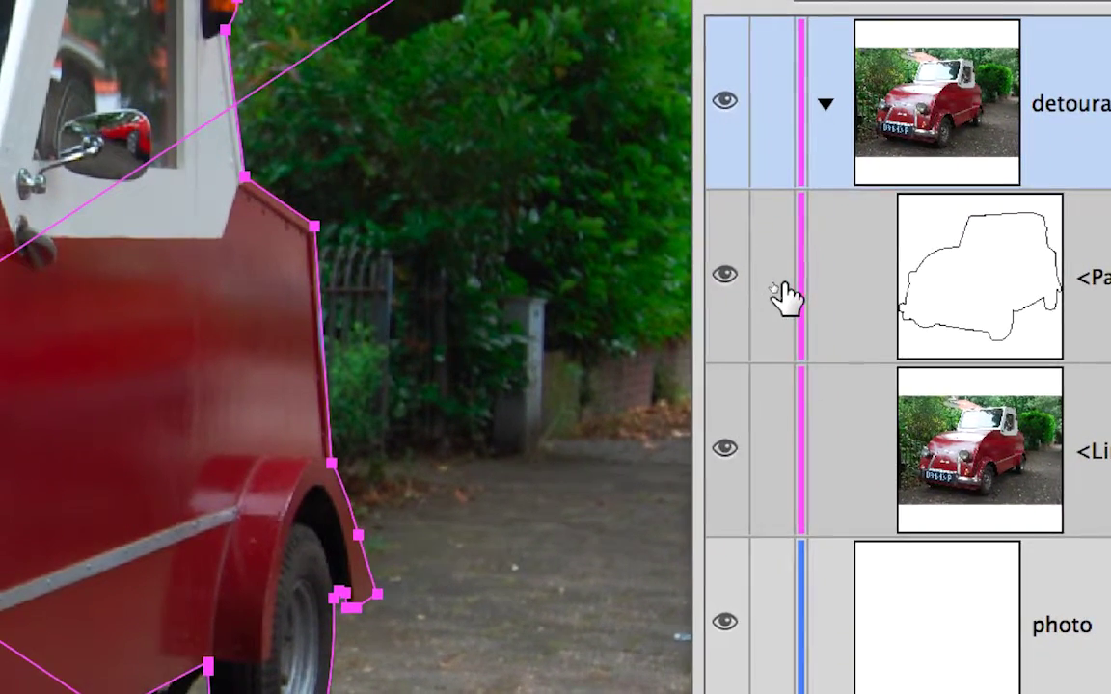
click(780, 290)
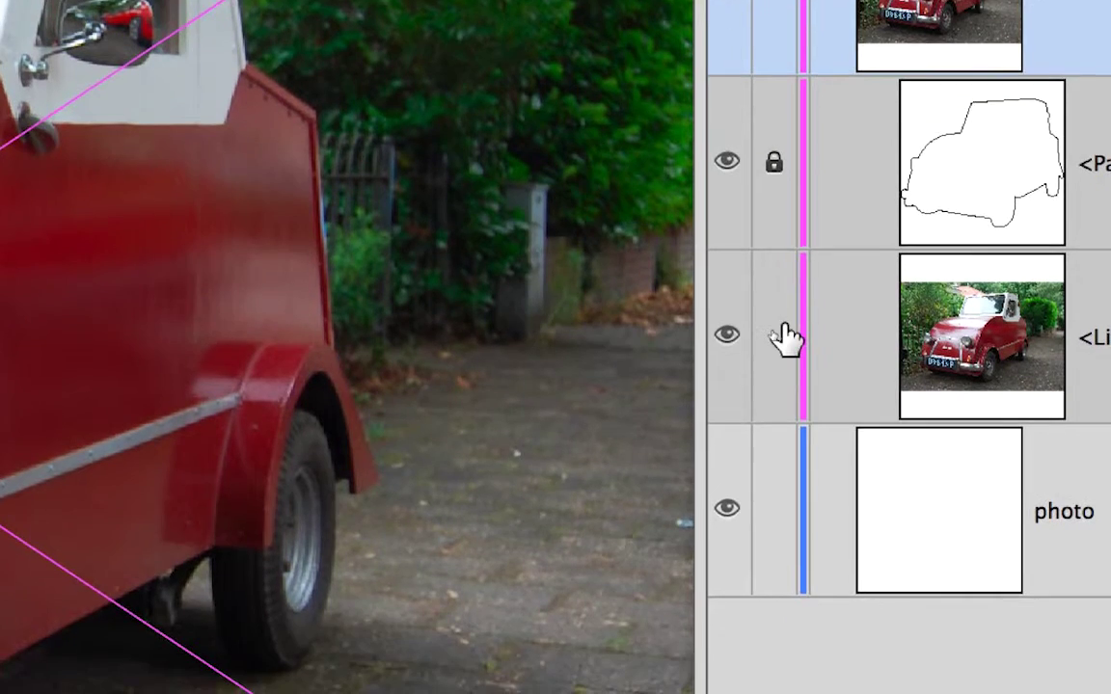
click(784, 333)
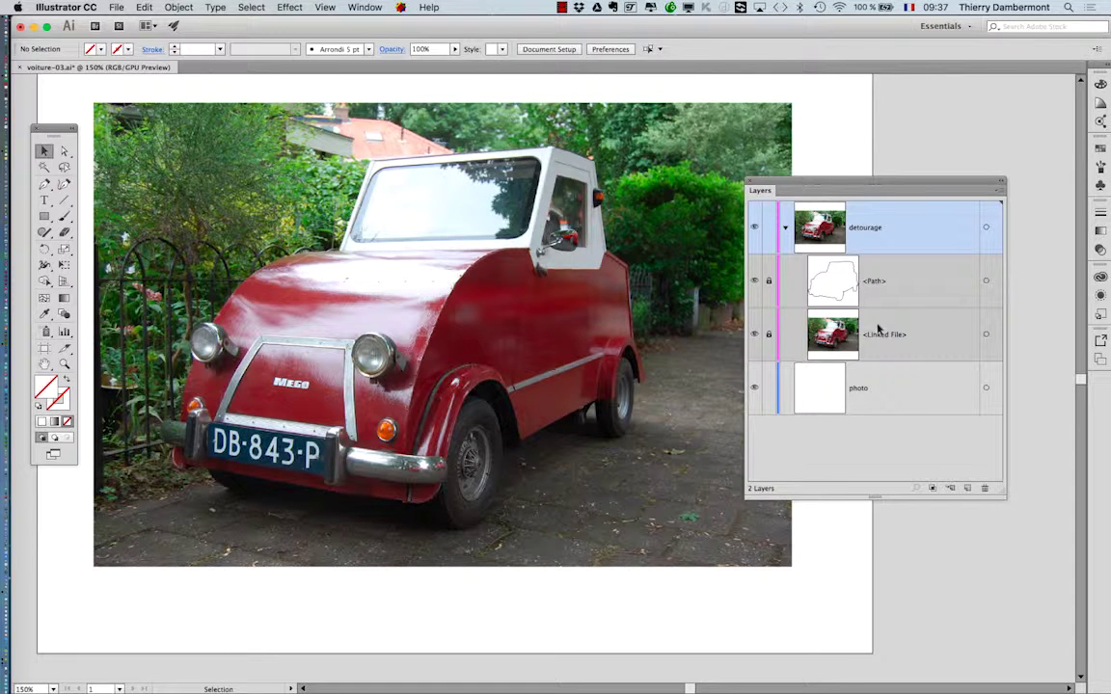
drag(809, 183, 911, 158)
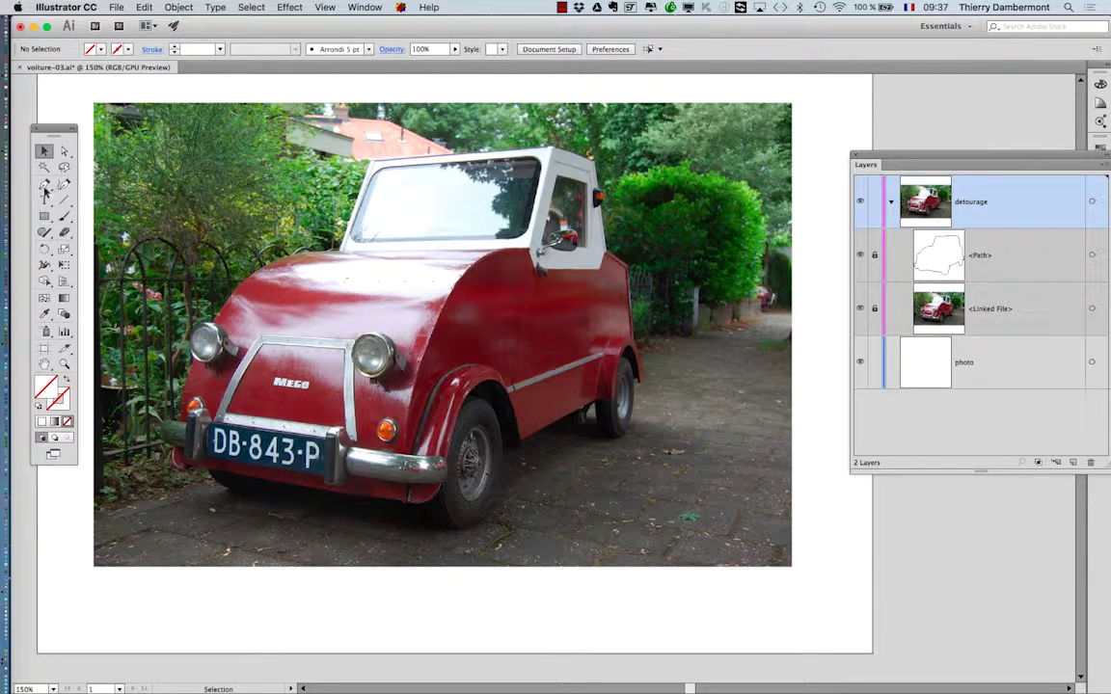
- Activate the Pen tool, frame the windshield closely and move the Layers panel clear of the cab
click(44, 186)
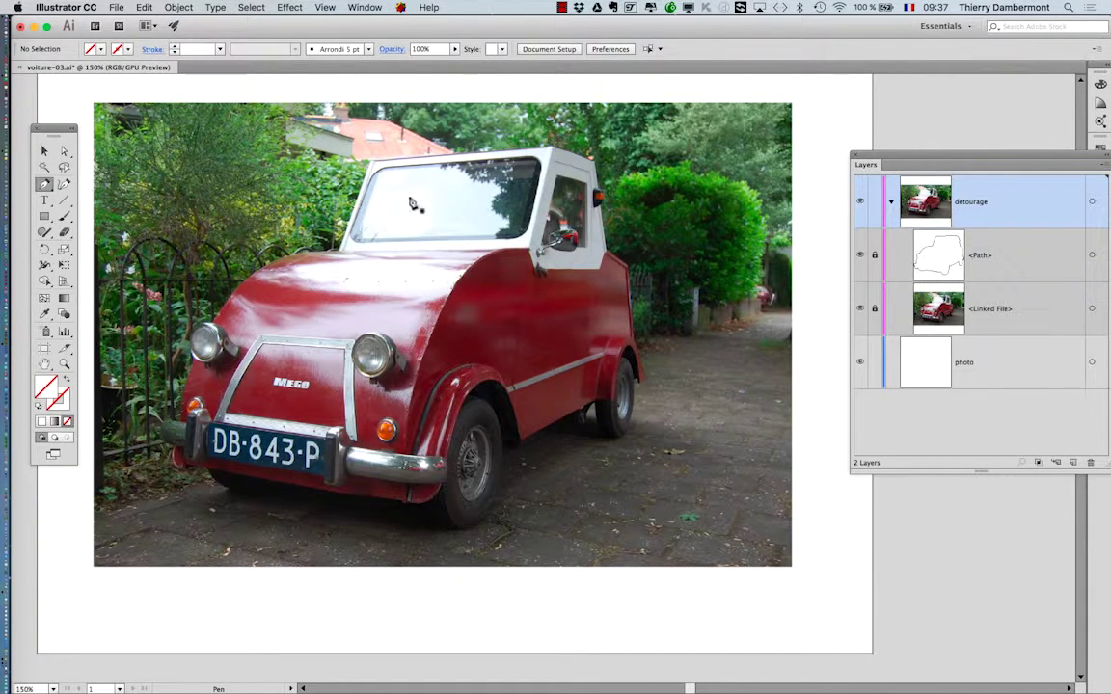
scroll(413, 187, up, 2)
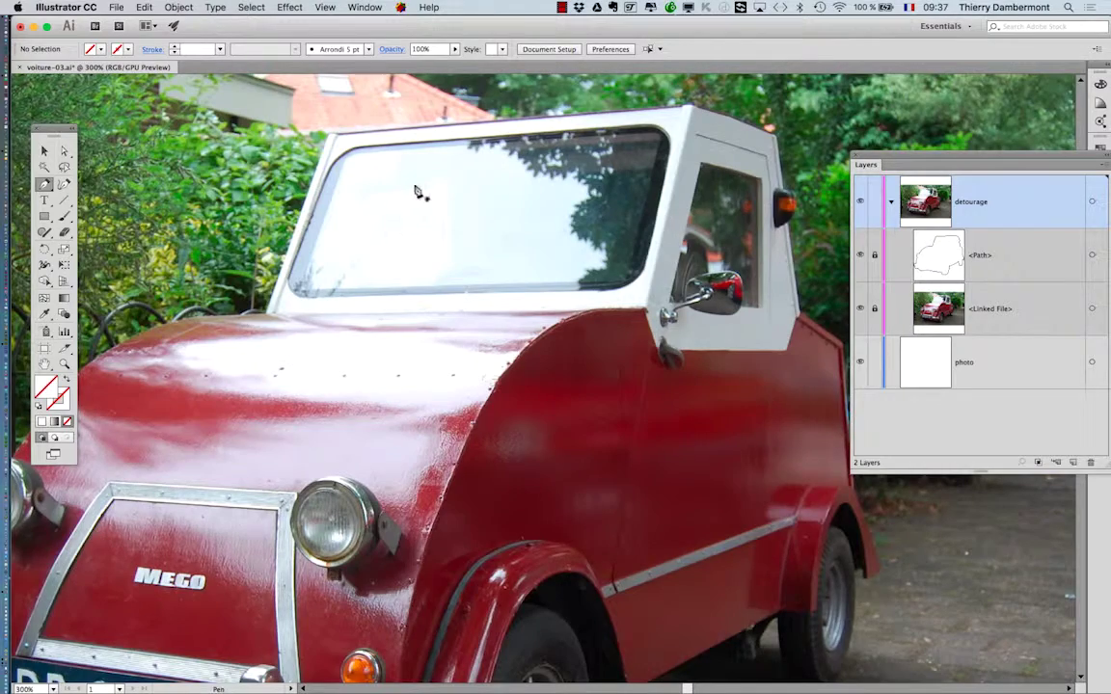
drag(414, 185, 400, 304)
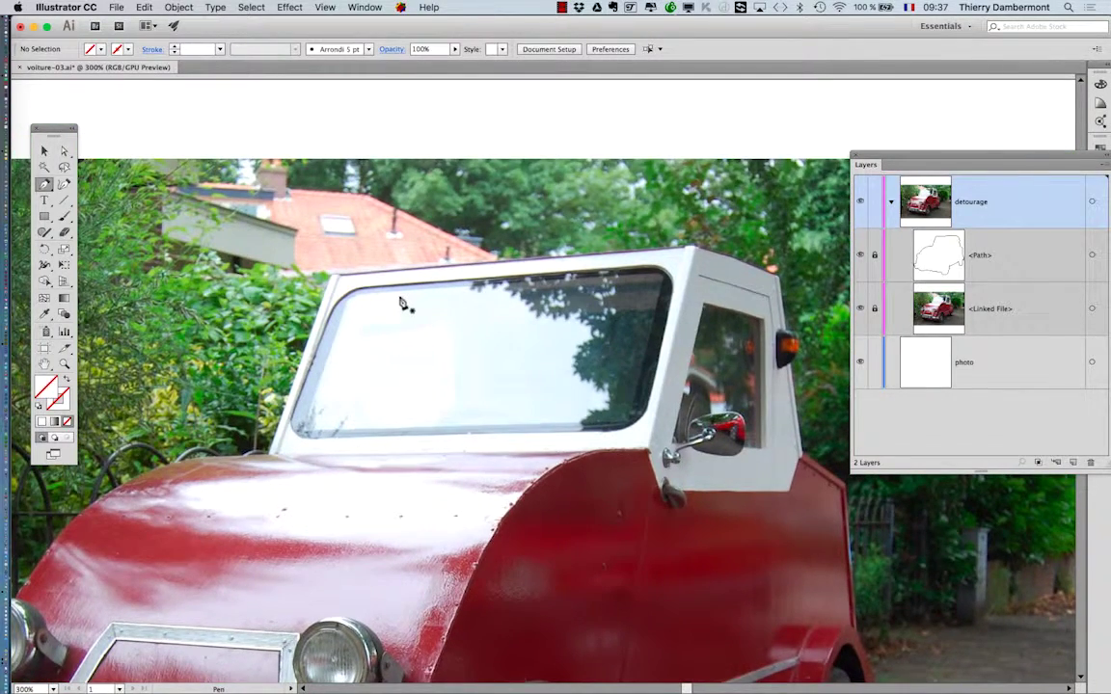
scroll(401, 301, up, 2)
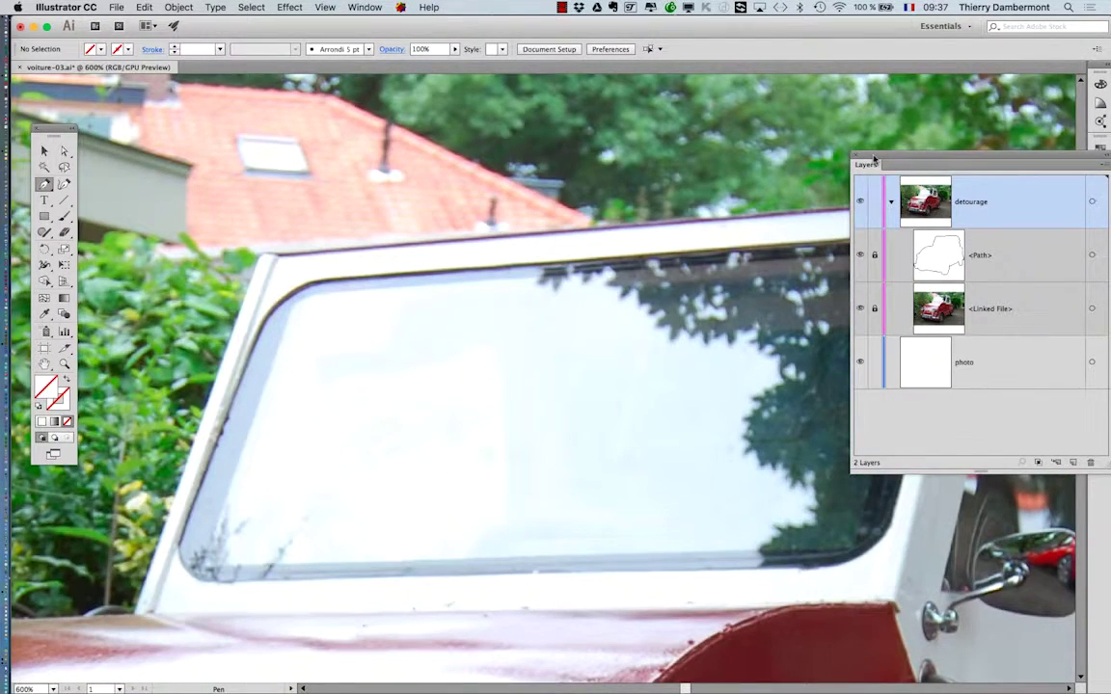
drag(872, 165, 988, 176)
drag(627, 272, 531, 205)
scroll(521, 204, down, 2)
scroll(498, 203, down, 2)
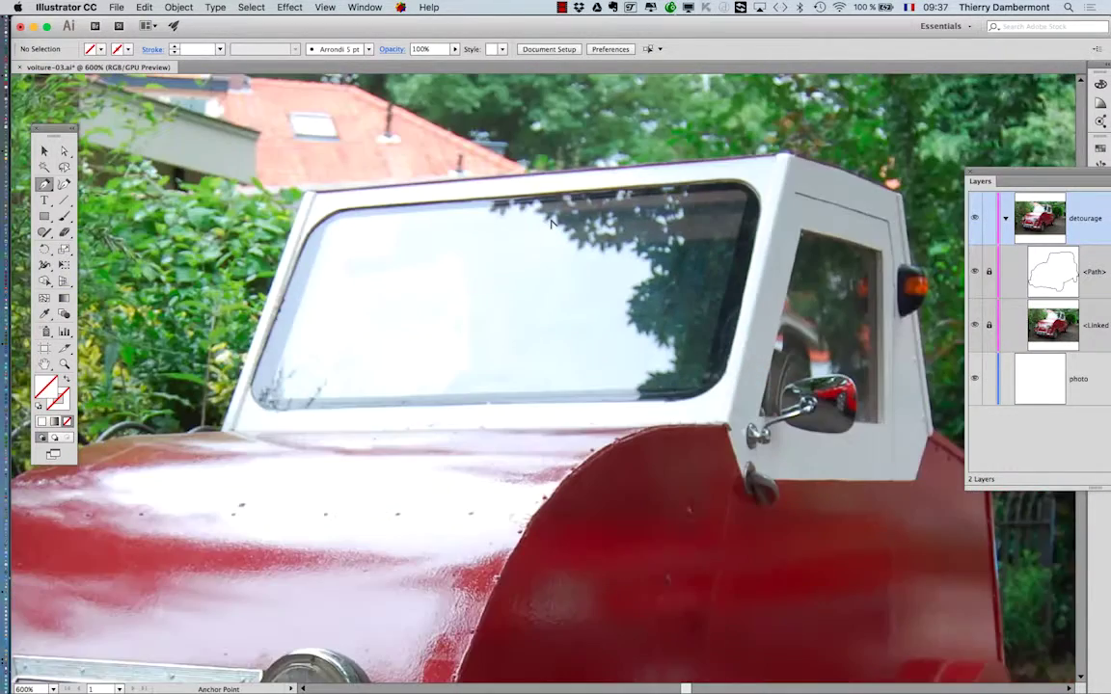
drag(496, 304, 457, 287)
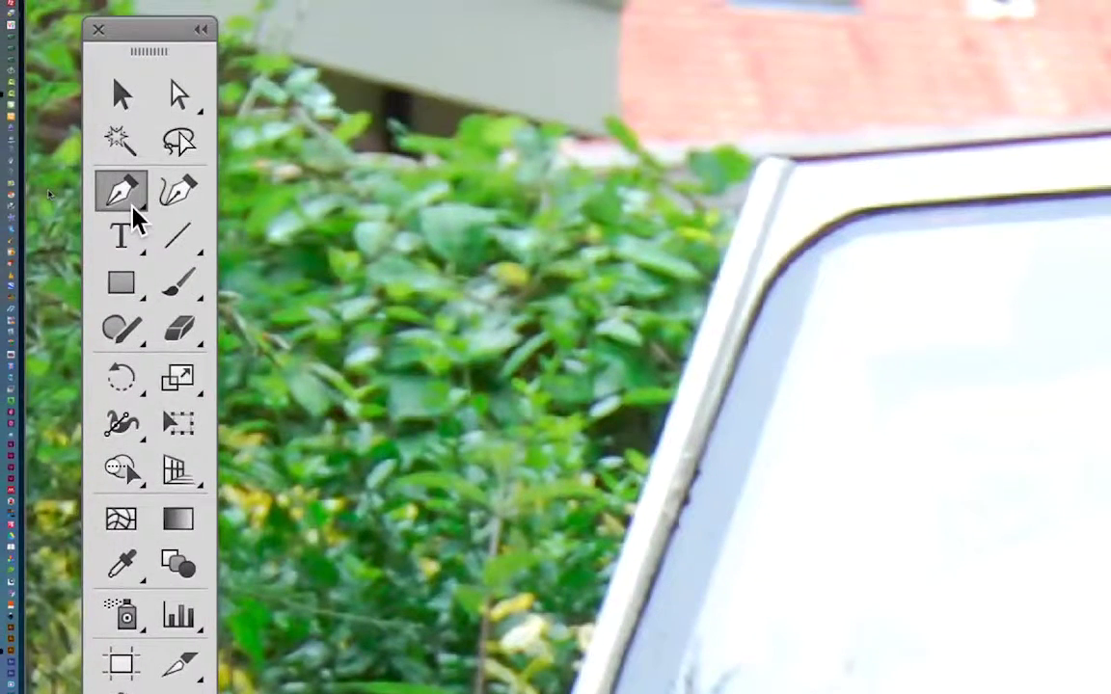
click(133, 207)
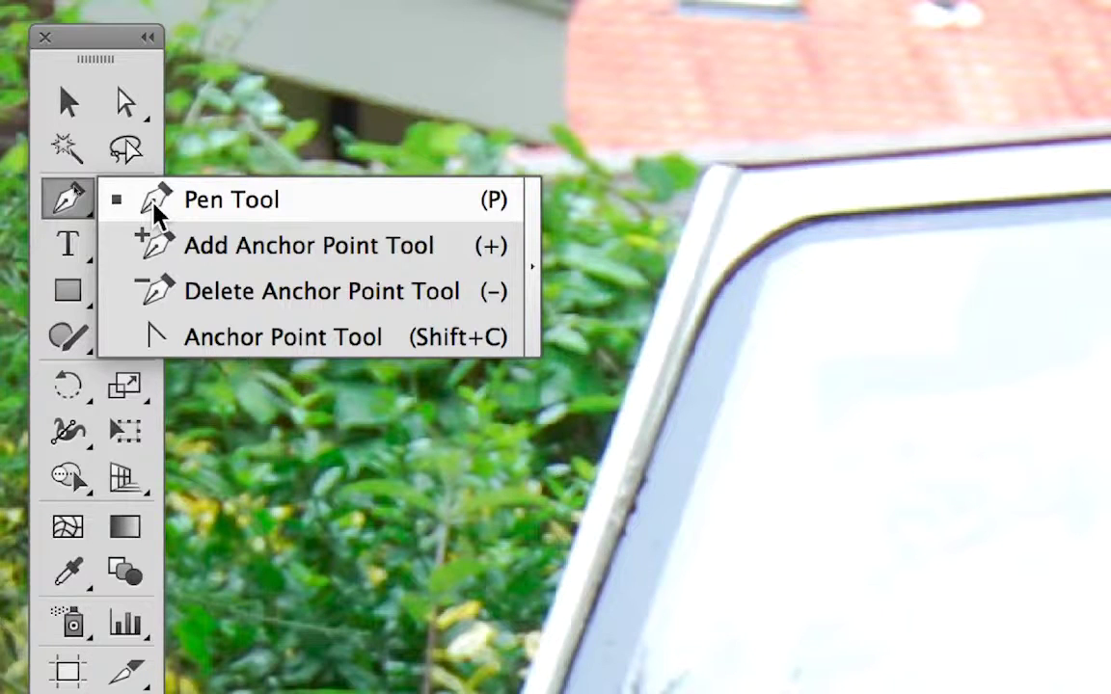
click(154, 212)
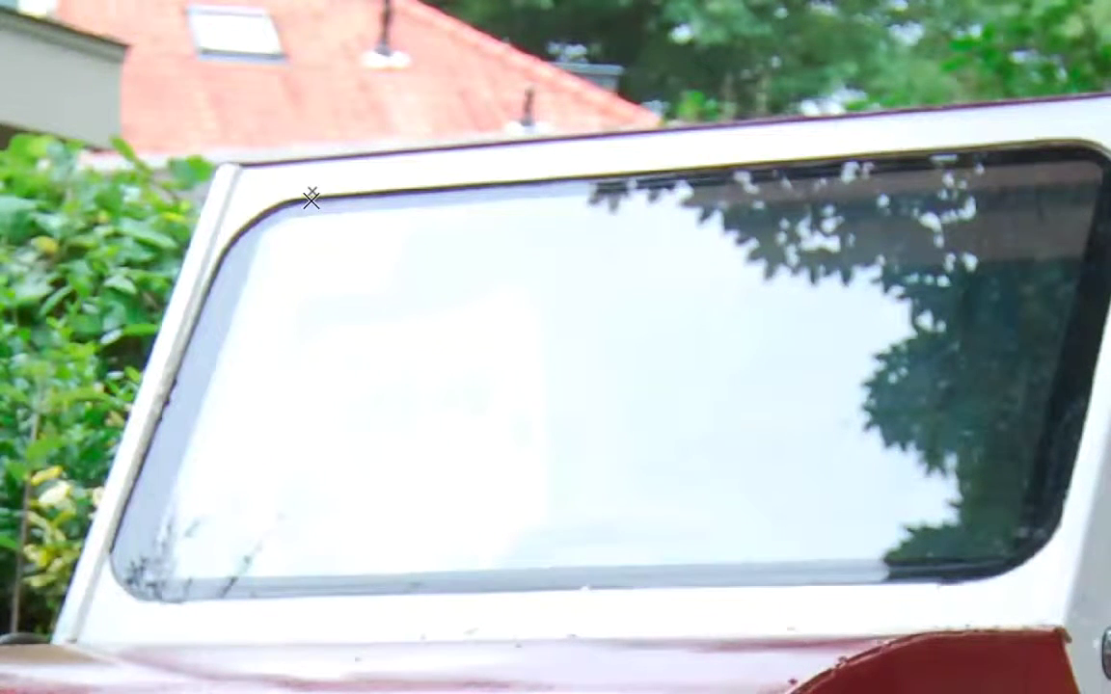
click(310, 197)
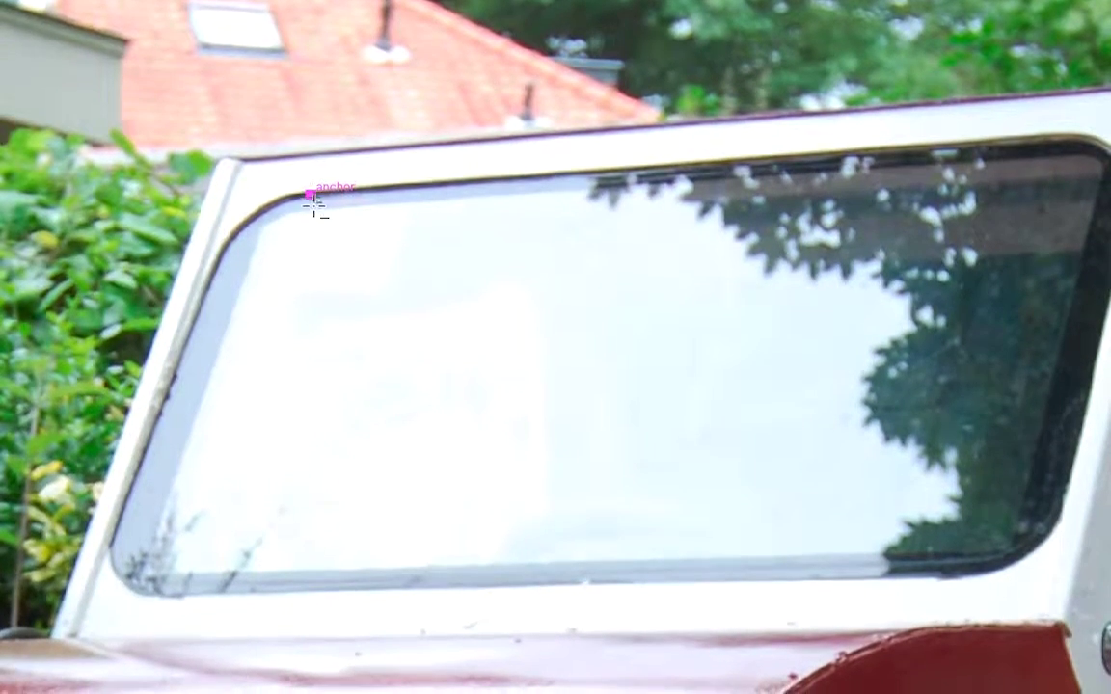
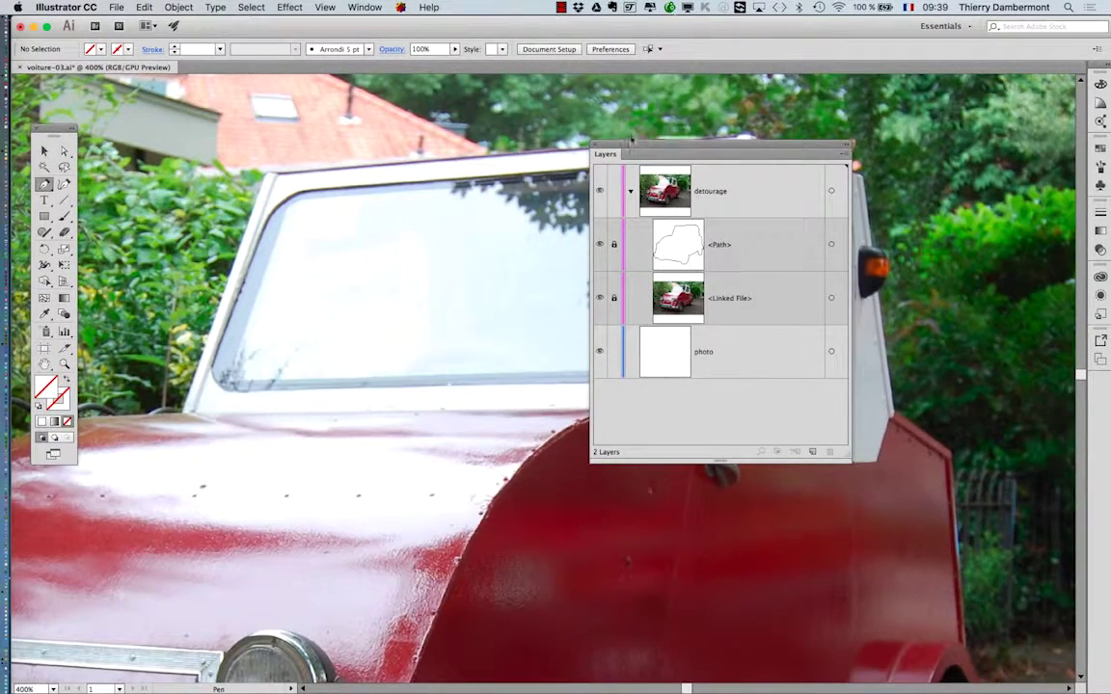
- Move the Layers panel and the Tools panel clear of the windshield's upper corners
drag(455, 2, 964, 124)
drag(883, 201, 889, 210)
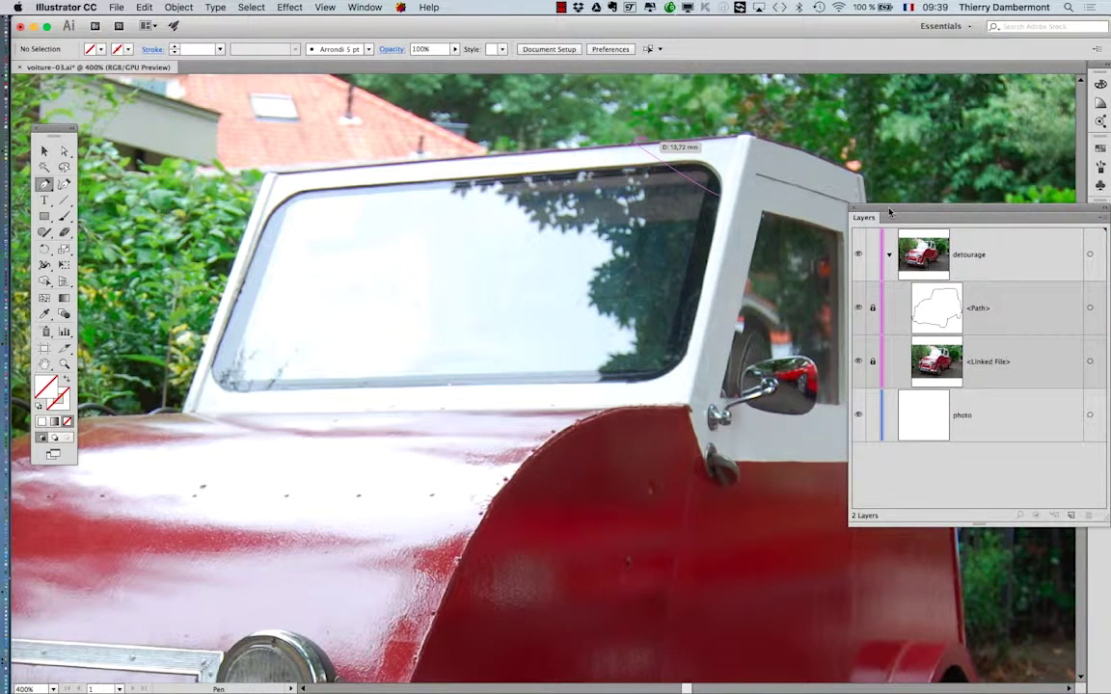
scroll(593, 244, up, 1)
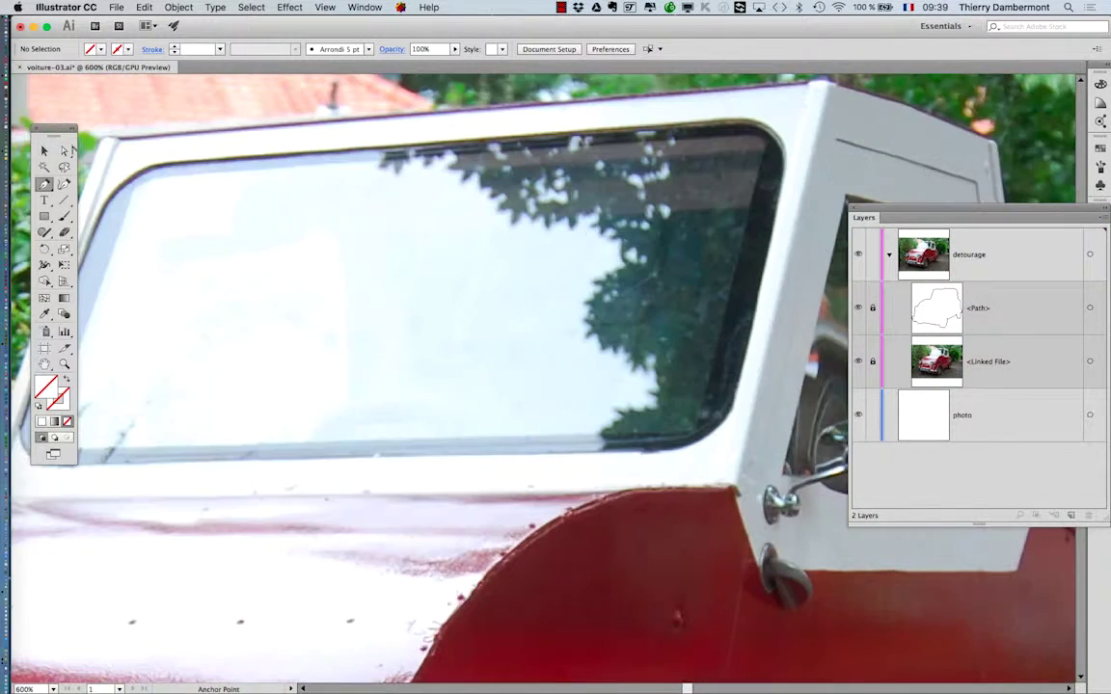
click(44, 152)
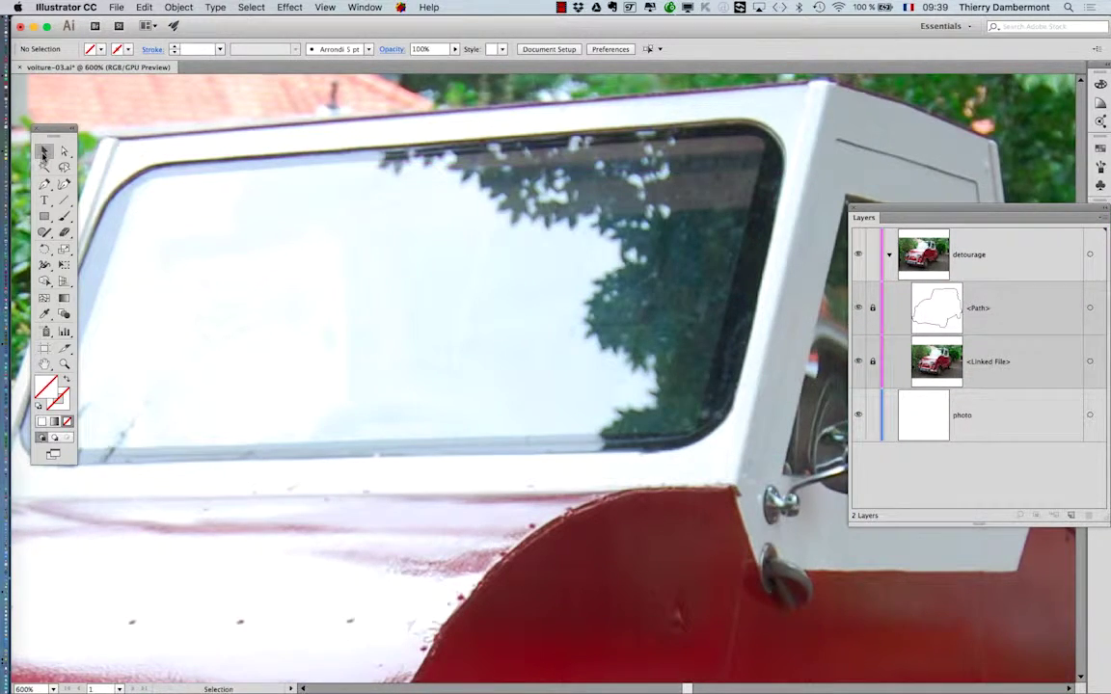
drag(51, 129, 75, 91)
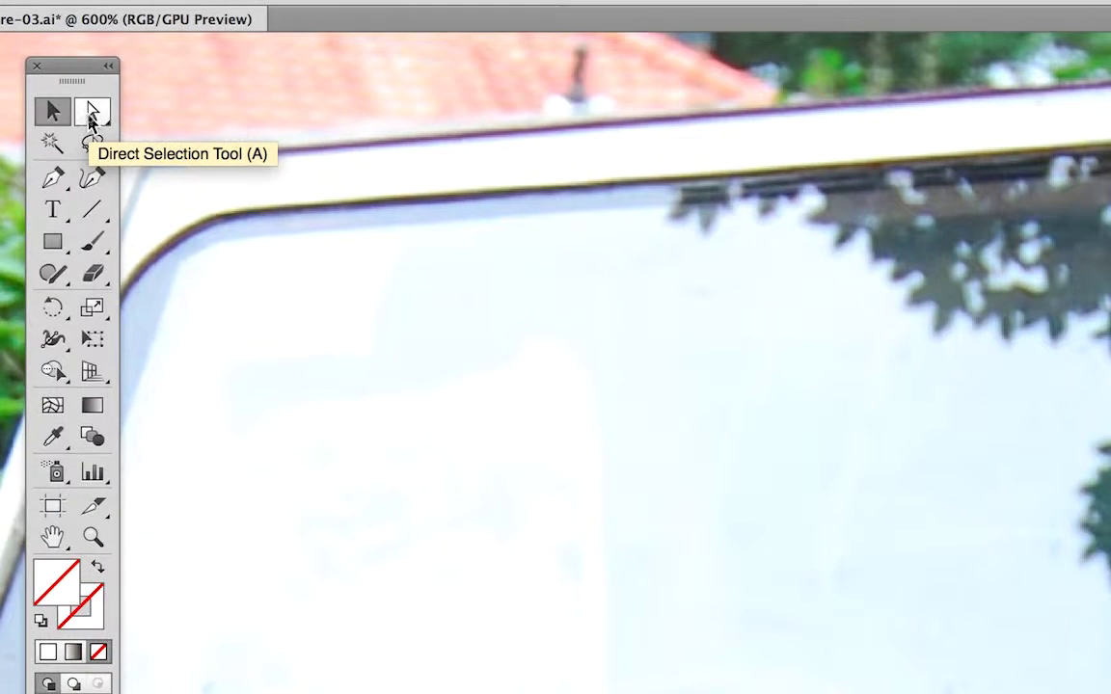
- Make Direct Selection the last-used selection tool and draw a straight Pen segment along the windshield's top edge, from the left corner to the right corner
click(90, 116)
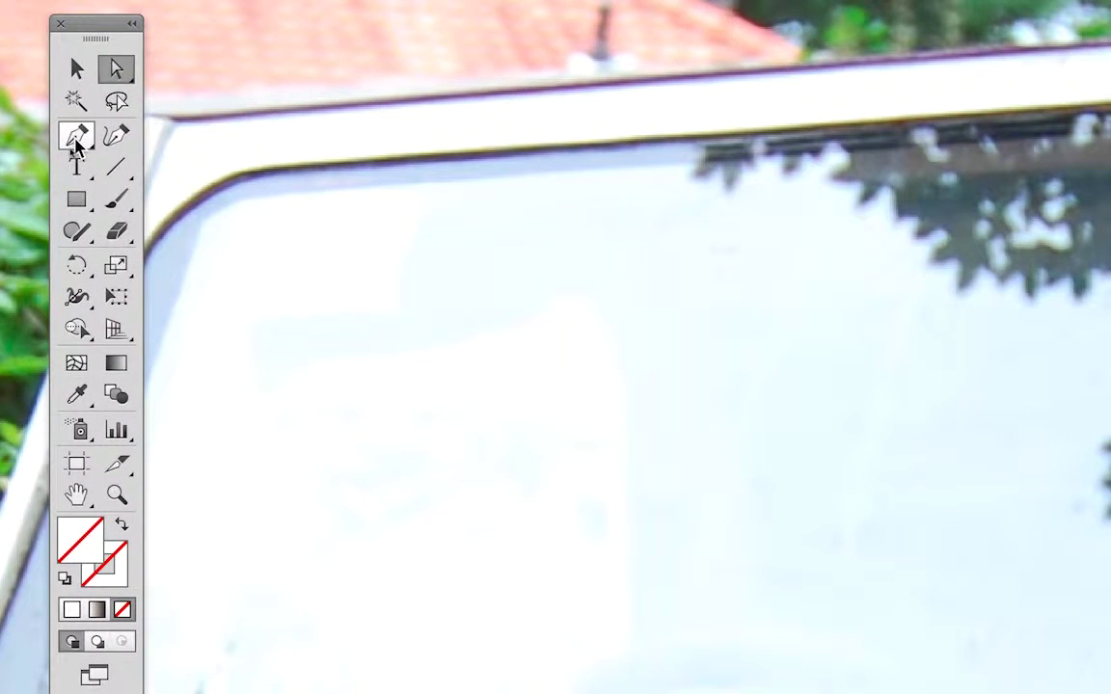
click(54, 177)
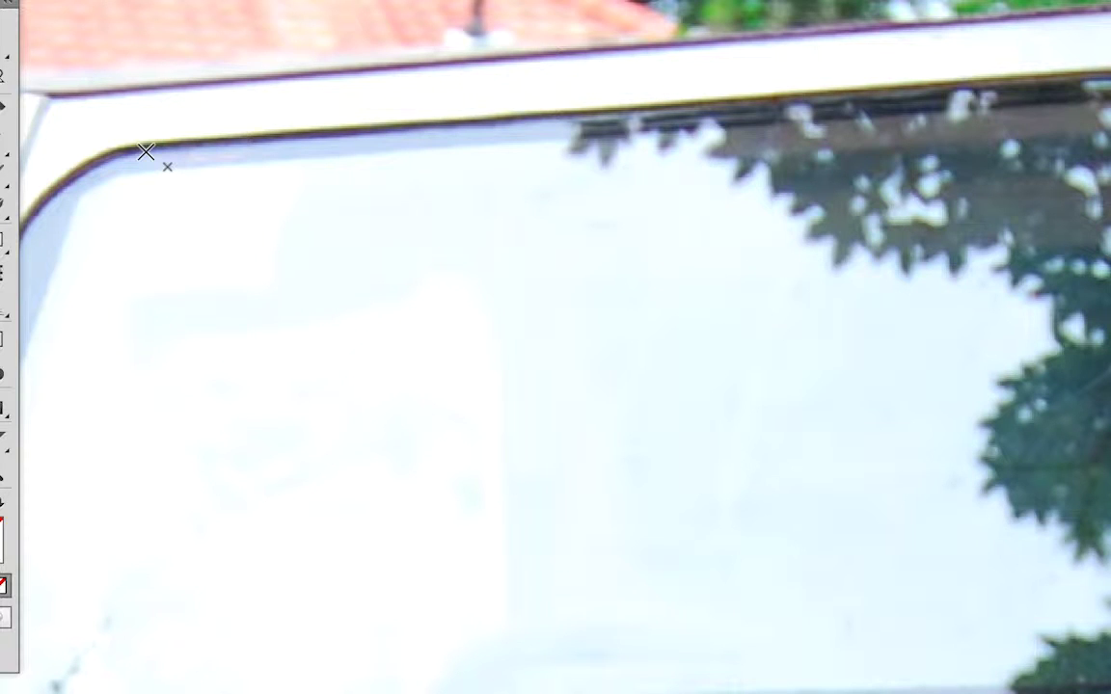
click(146, 151)
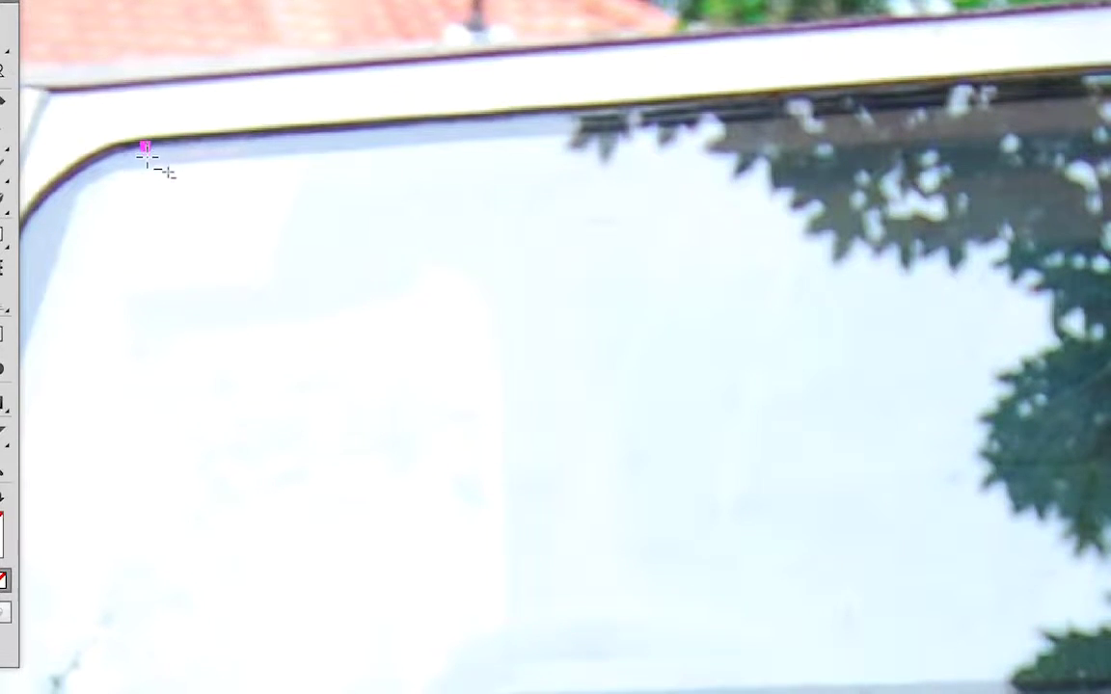
drag(150, 161, 537, 123)
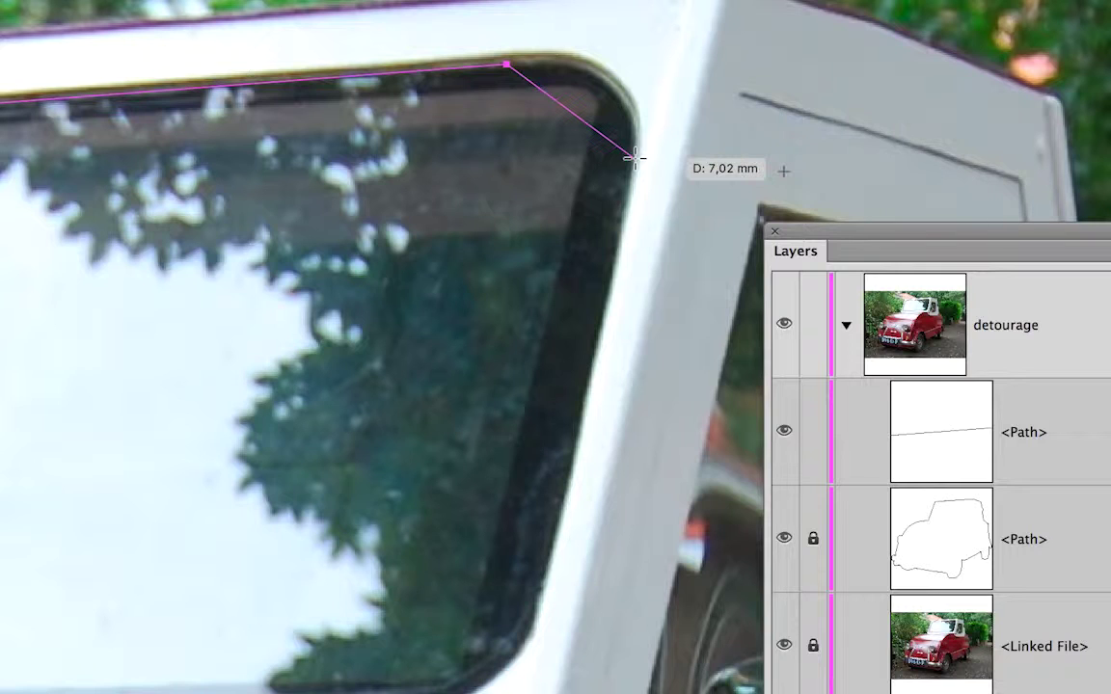
- Add an anchor below the windshield's upper-right corner, adjust its handles until the segment follows the rounded frame, and deselect the path
click(635, 157)
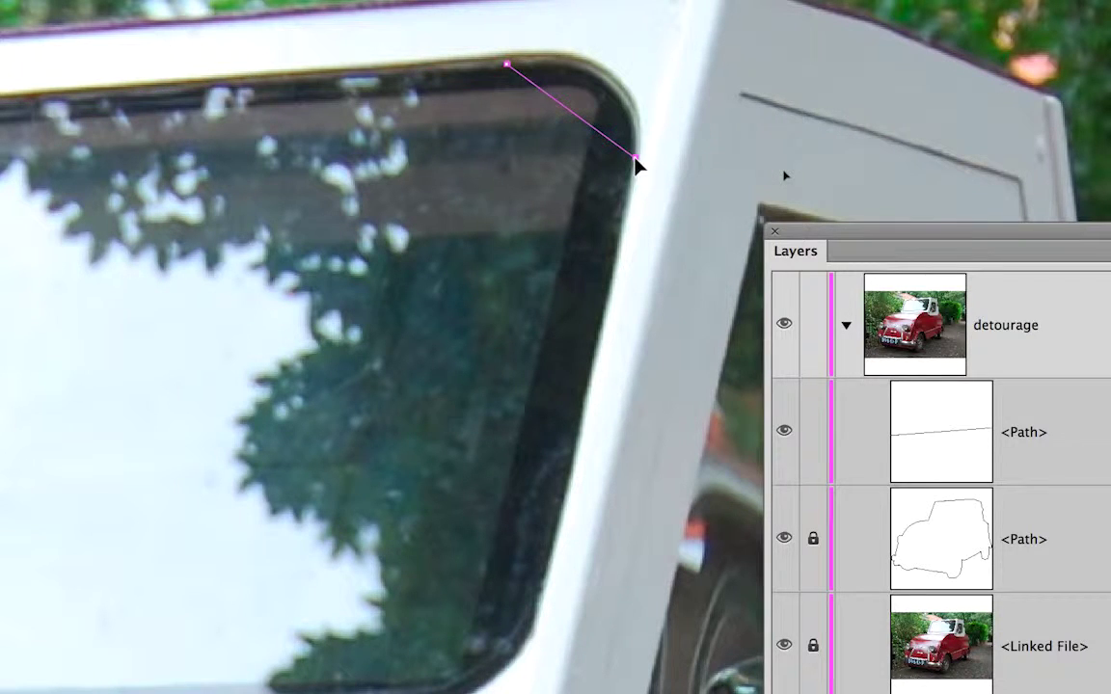
drag(634, 158, 624, 179)
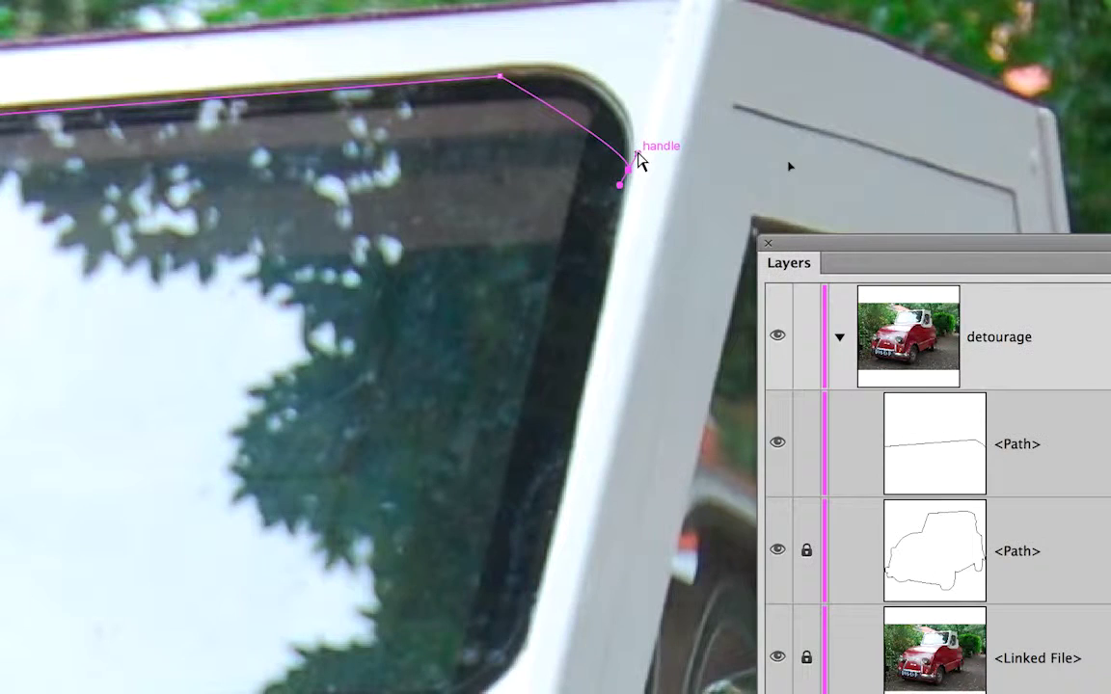
drag(637, 152, 893, 137)
drag(702, 140, 534, 55)
drag(616, 94, 677, 138)
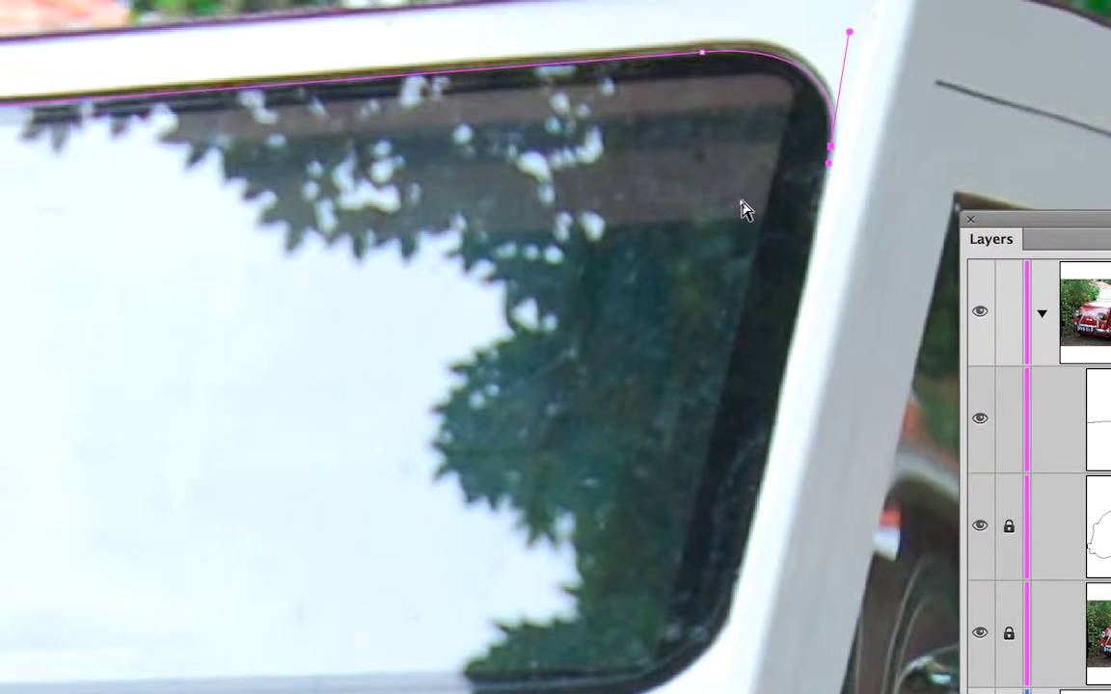
click(744, 210)
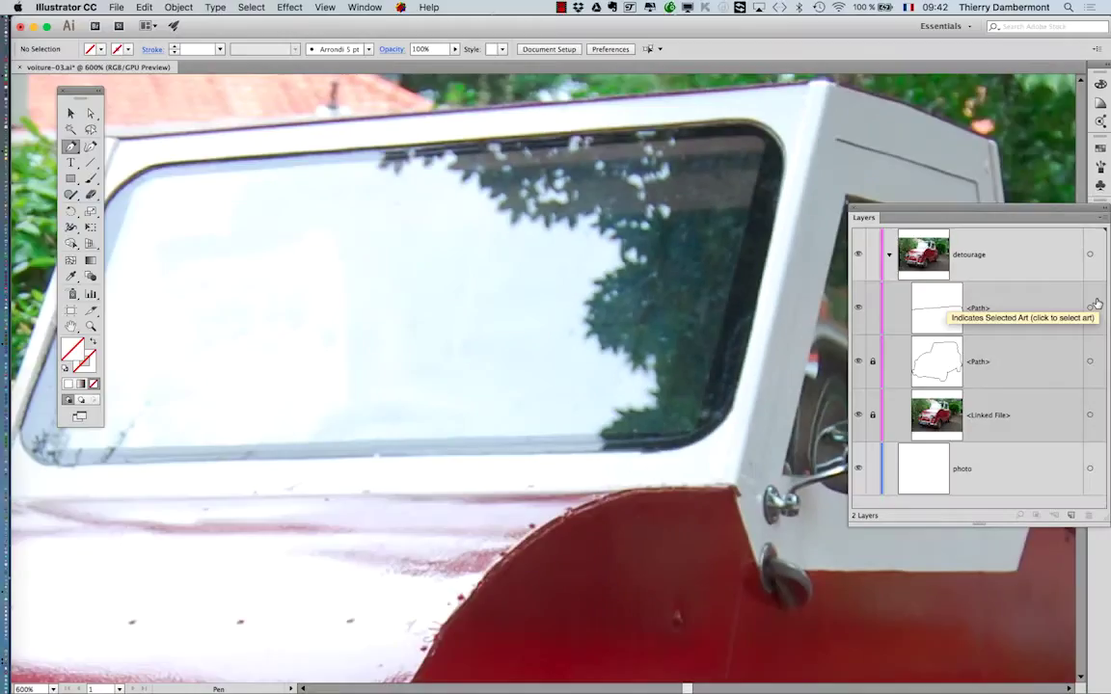
- Select the open windshield path, reset fill and stroke to the defaults, set both to None, and deselect it
click(1072, 293)
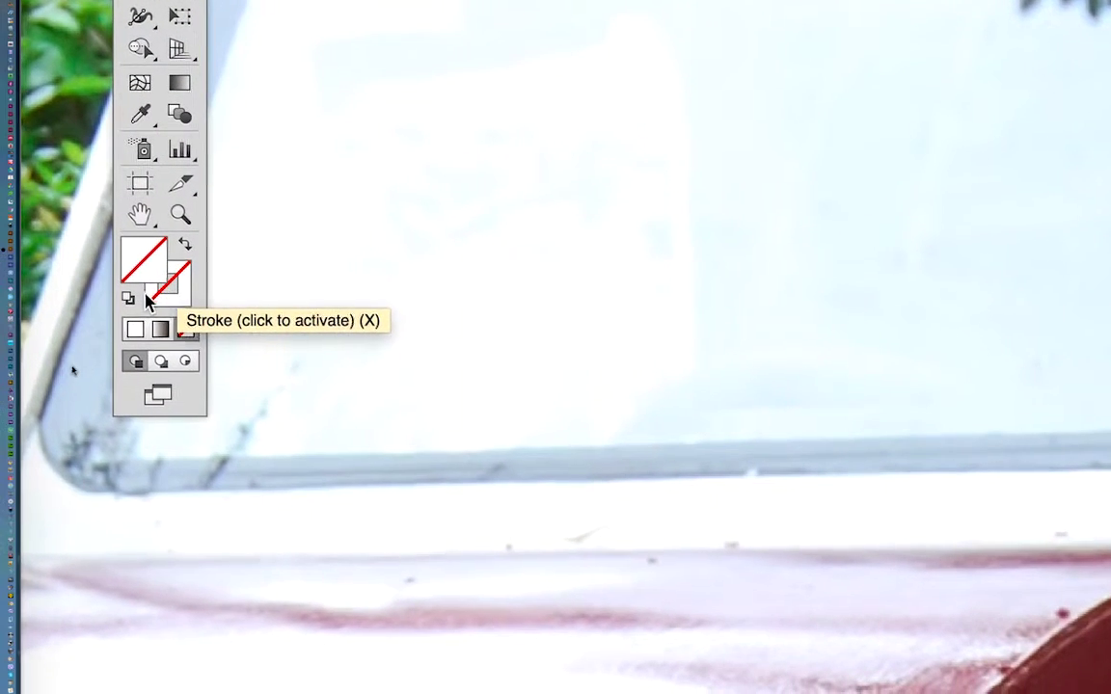
click(131, 298)
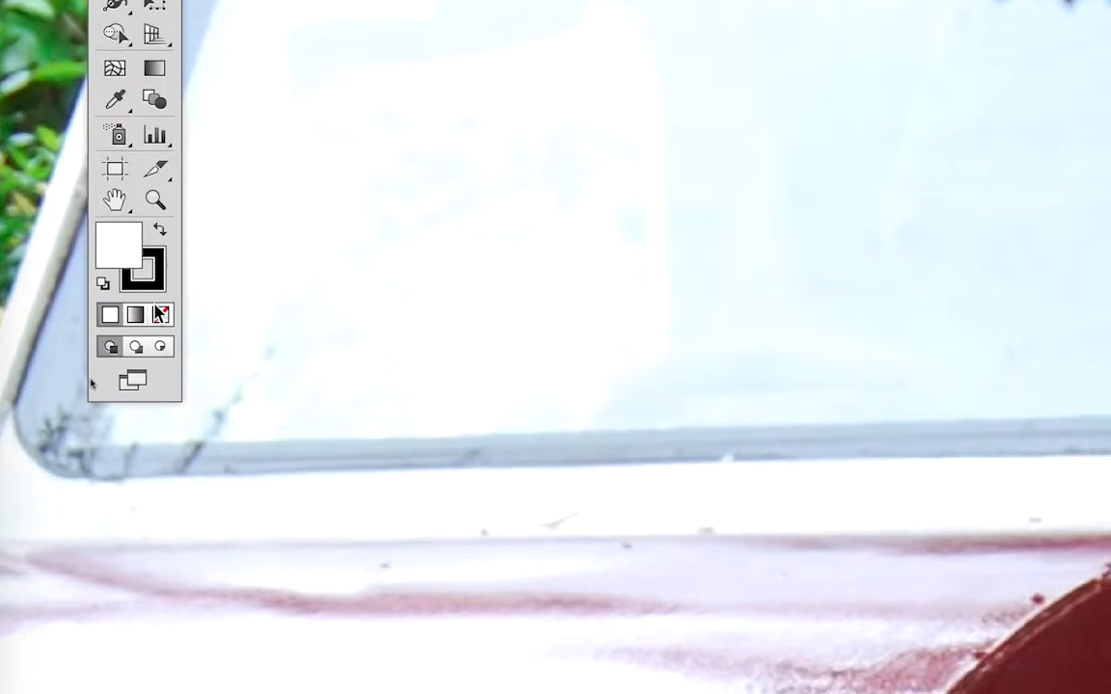
click(159, 315)
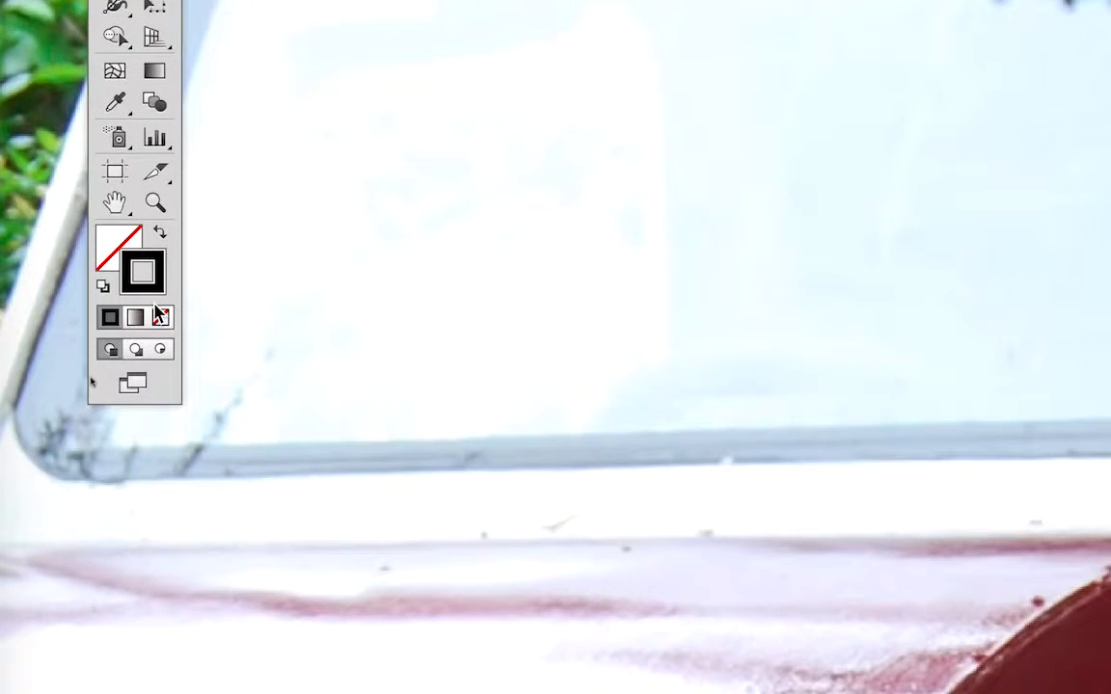
click(164, 324)
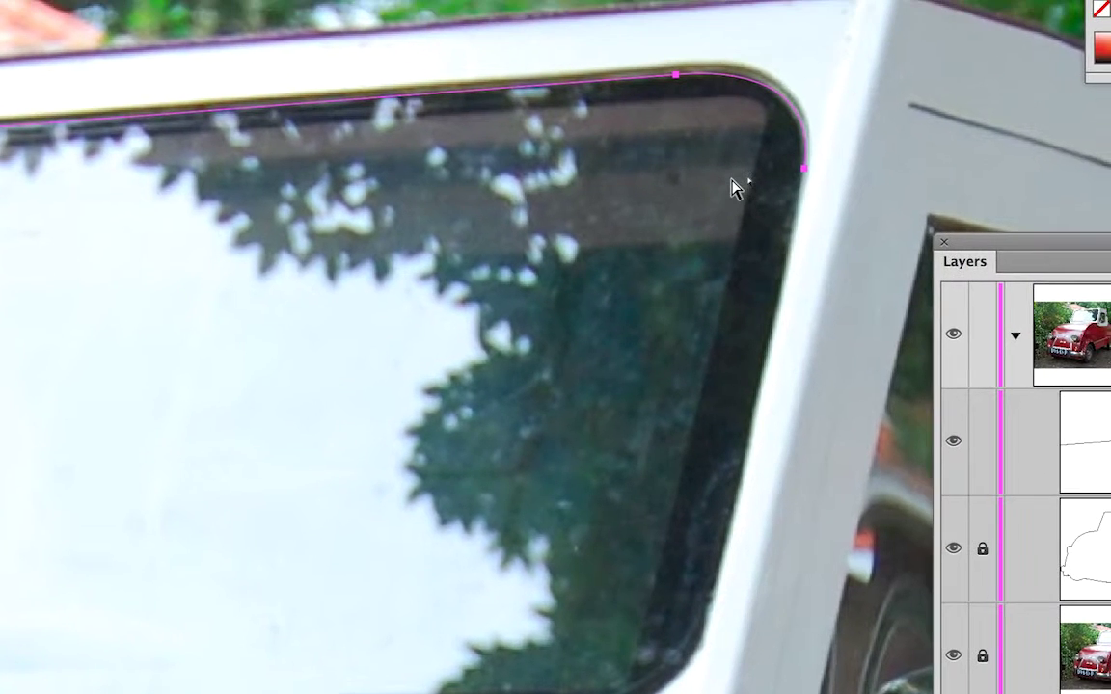
click(736, 189)
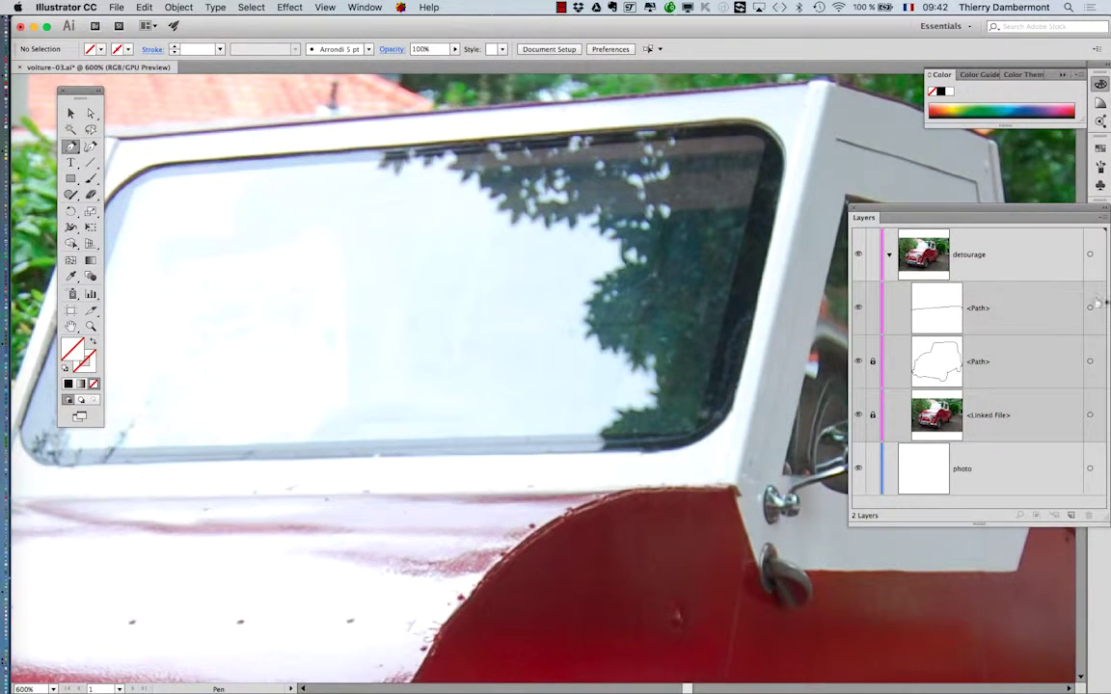
- Reselect the windshield path and continue it straight down the right side and around the lower-right corner curve
click(1090, 307)
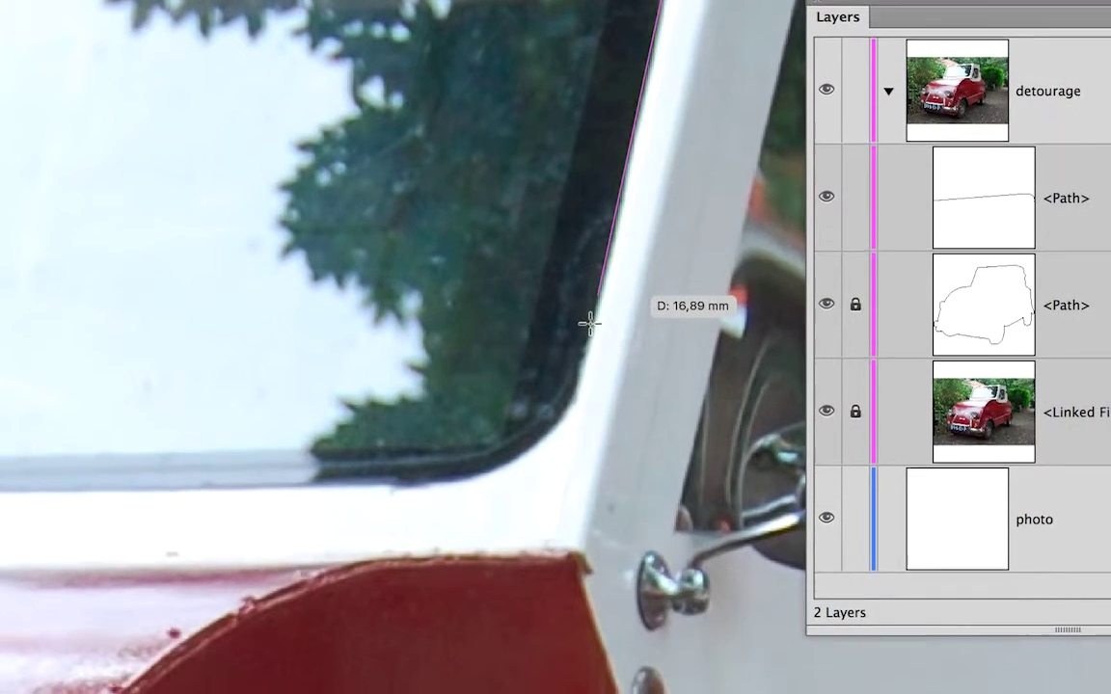
click(590, 346)
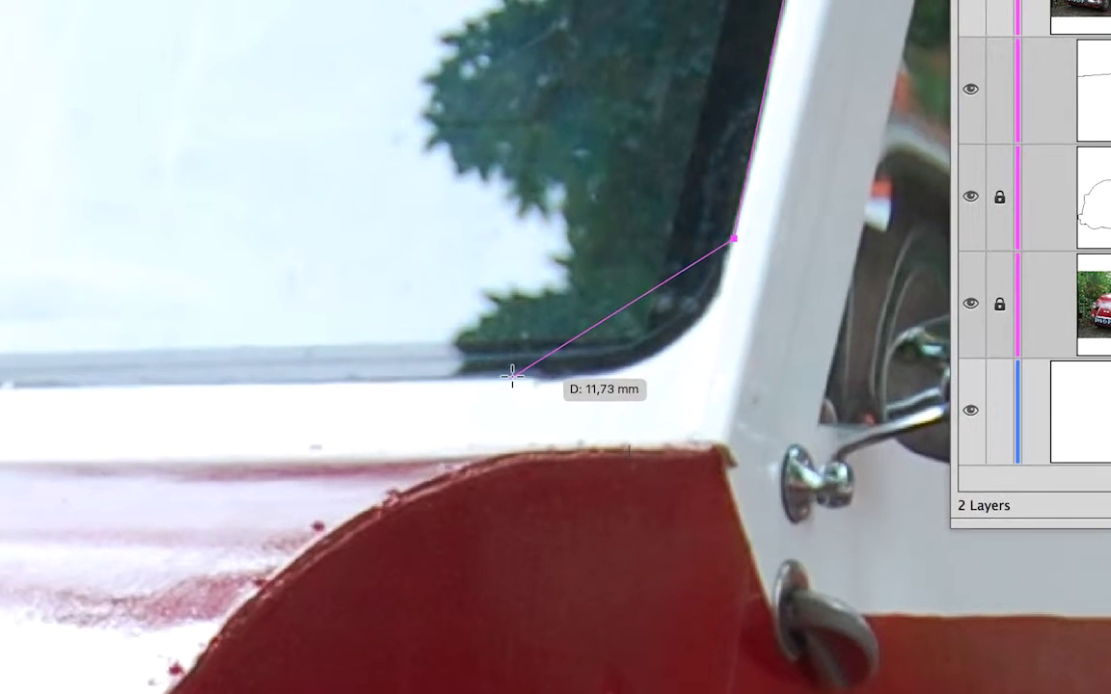
drag(512, 377, 652, 385)
drag(568, 380, 587, 383)
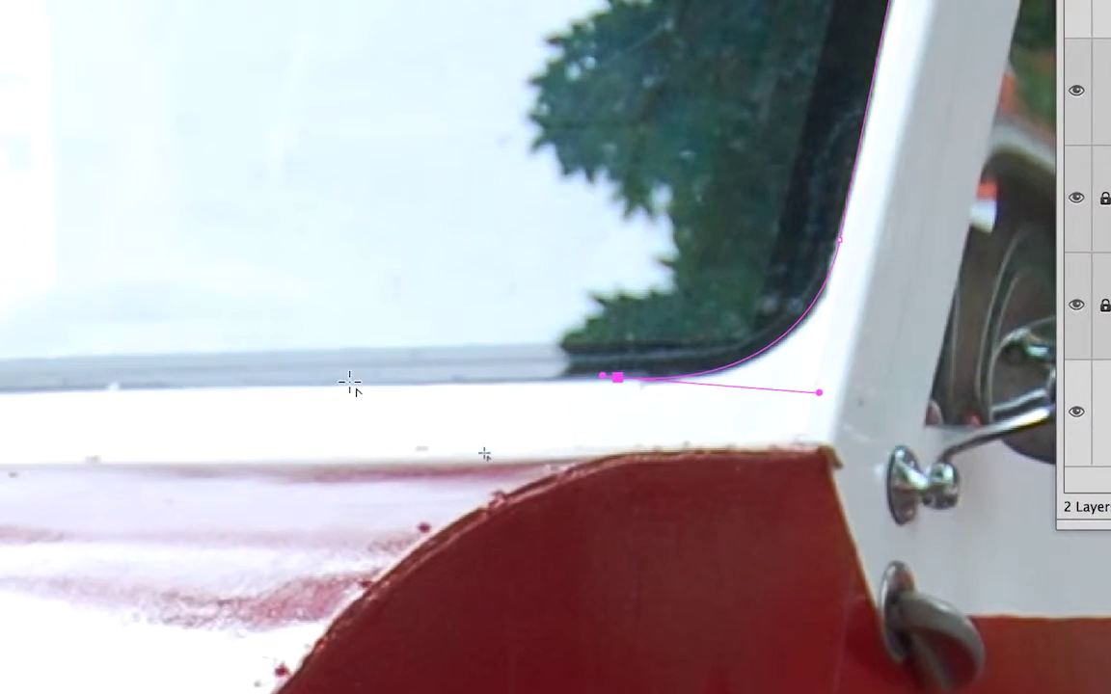
- Continue the path along the windshield's bottom edge and curve it around the lower-left corner by adjusting the new anchor's handles
key(space)
drag(135, 380, 705, 375)
drag(604, 376, 689, 377)
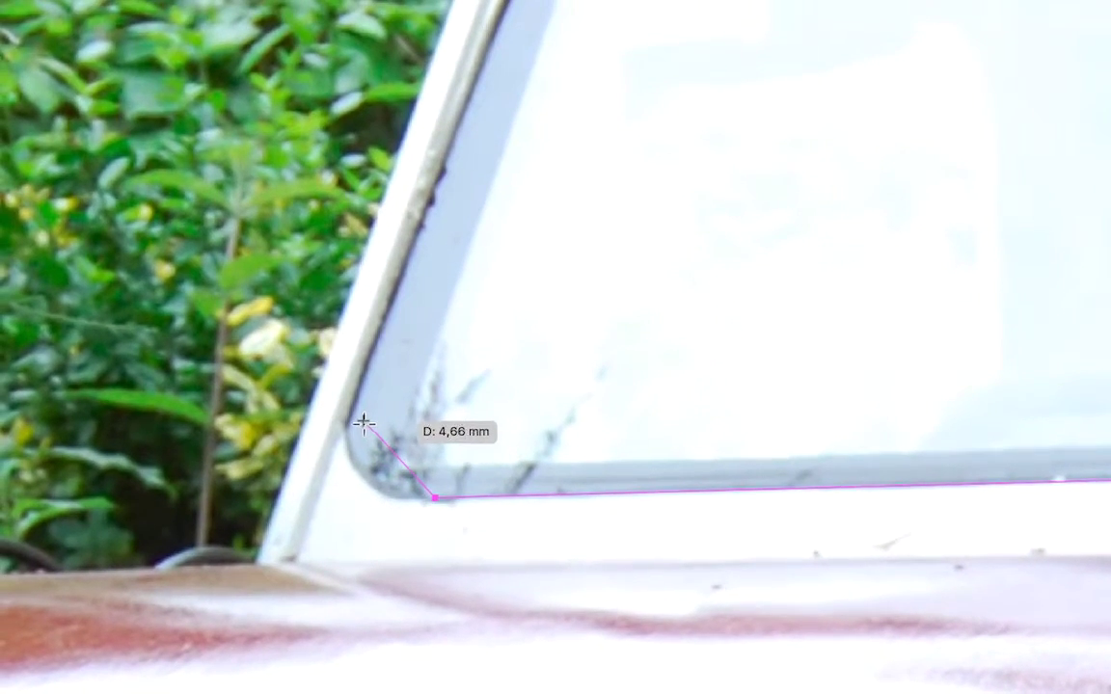
drag(357, 423, 365, 407)
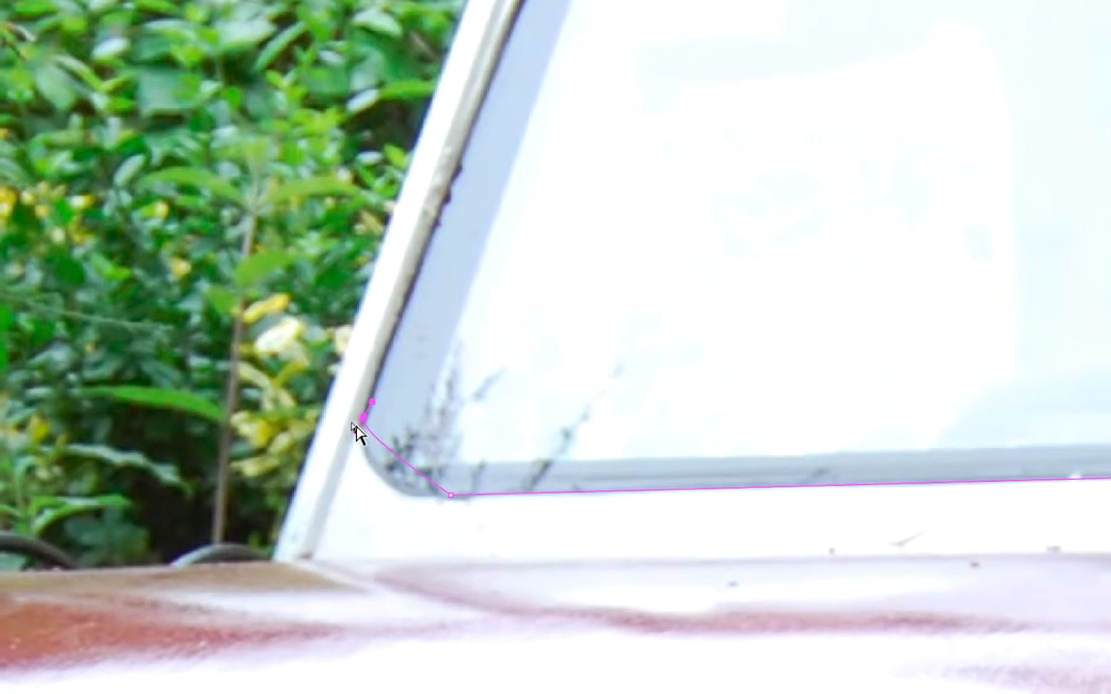
drag(355, 434, 346, 460)
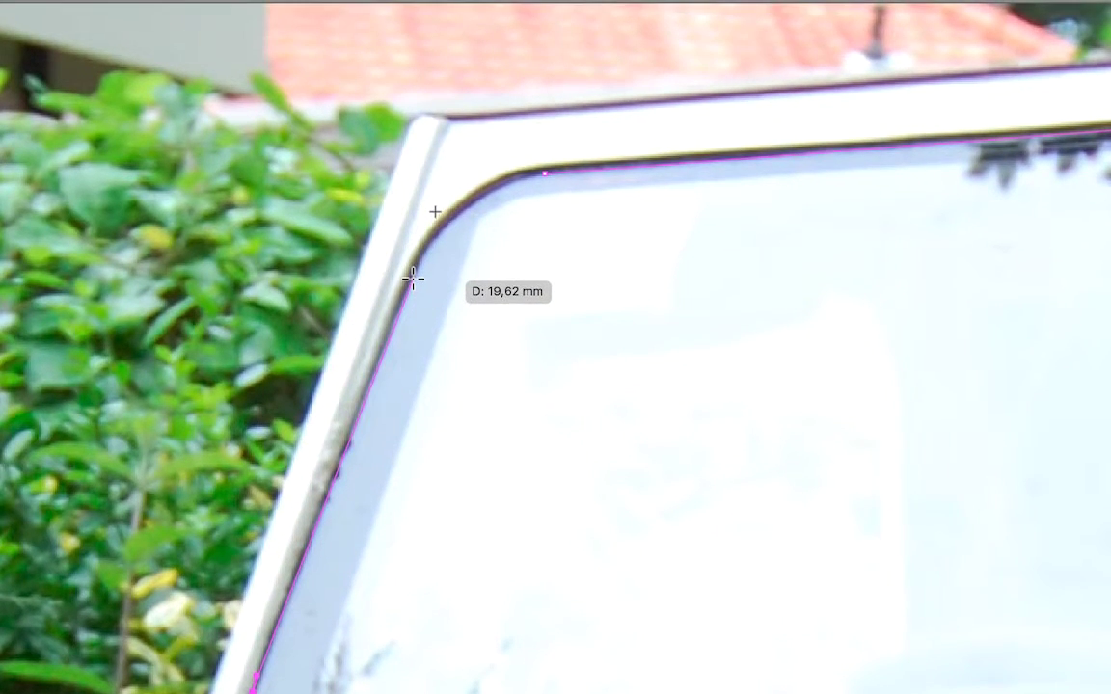
- Extend the path up the windshield's left side and close it at the starting anchor with a curve around the upper-left corner
drag(413, 278, 473, 222)
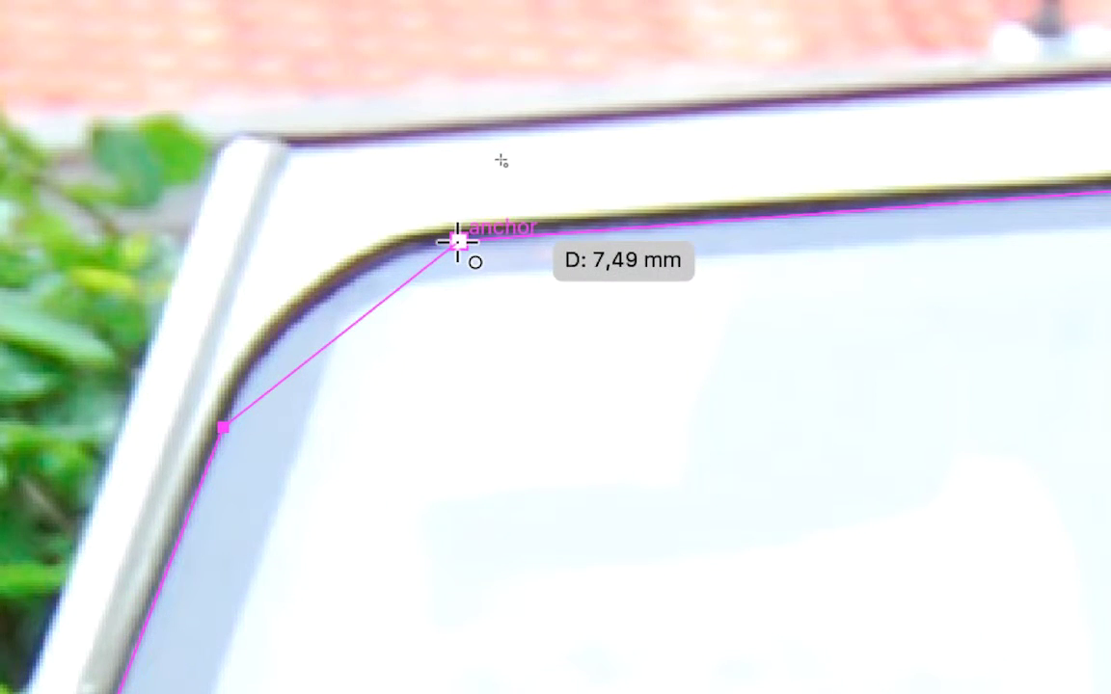
click(458, 241)
drag(458, 241, 499, 237)
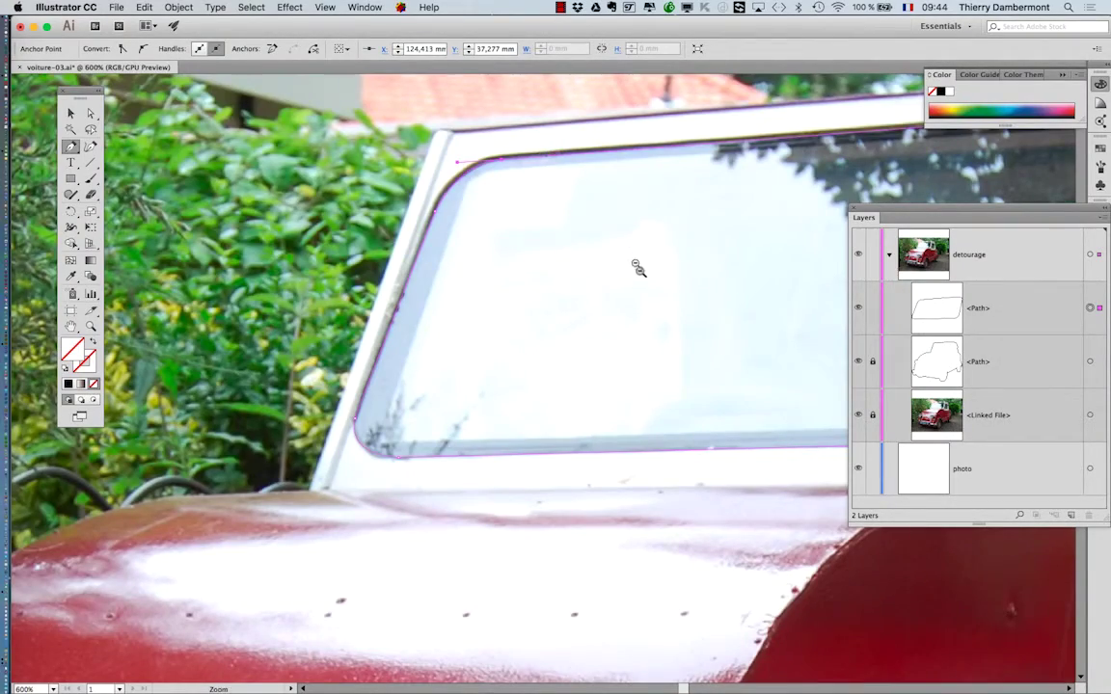
- Examine the closed windshield path against the whole car and up close around the glass
alt+super+click(636, 264)
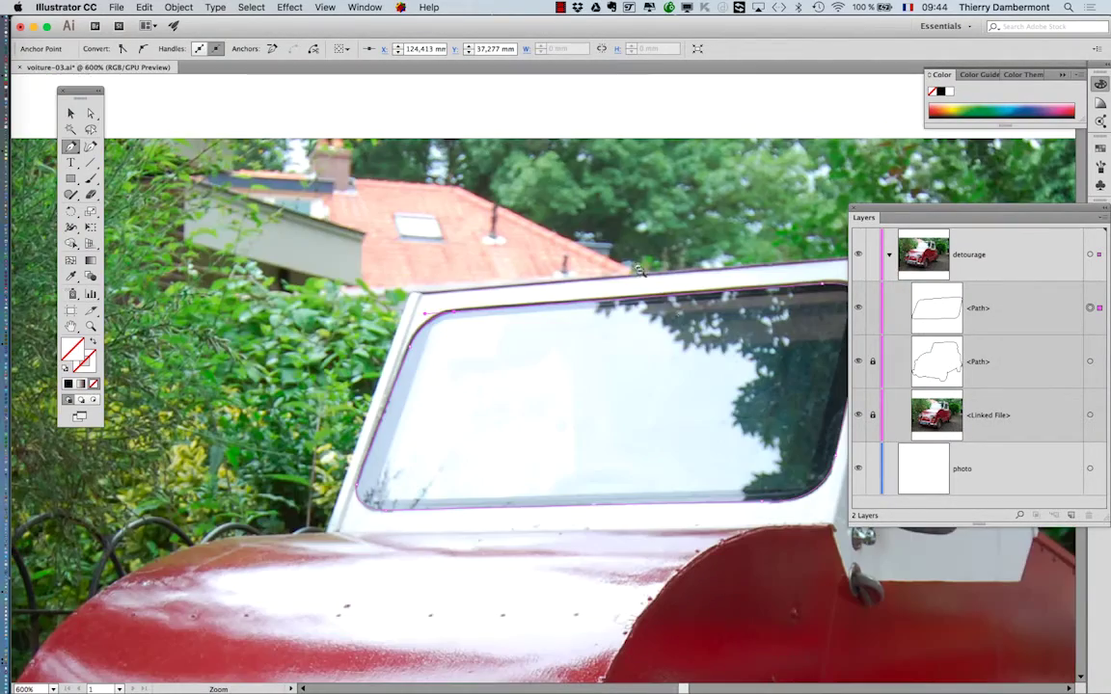
alt+super+click(636, 264)
drag(627, 361, 606, 187)
alt+super+click(583, 421)
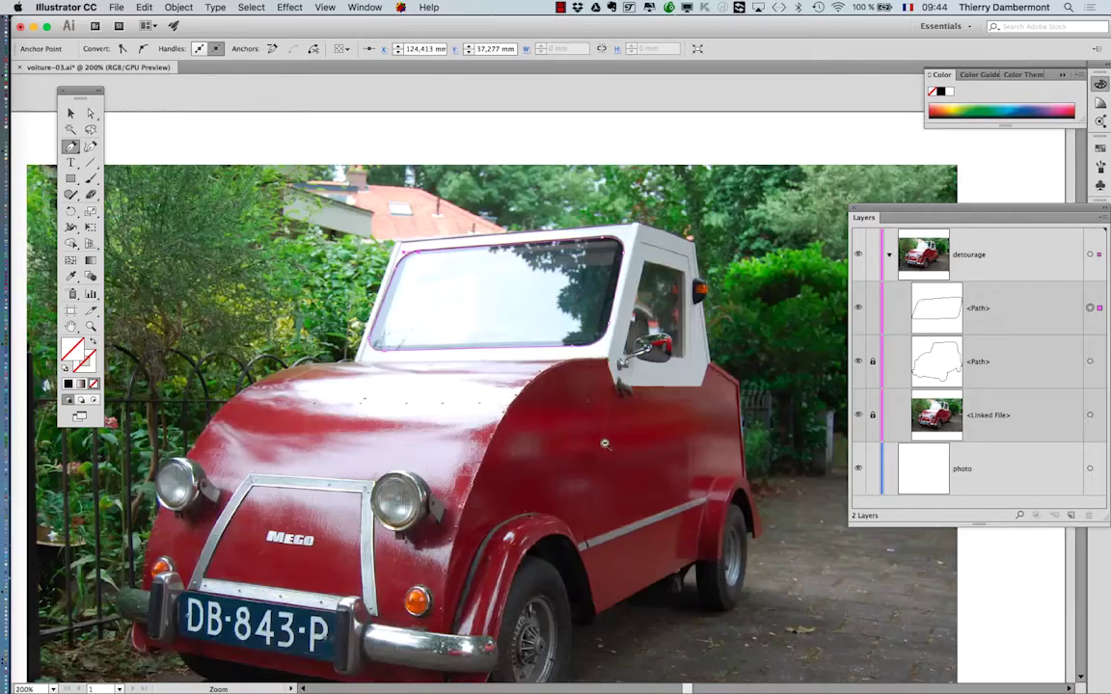
super+click(512, 287)
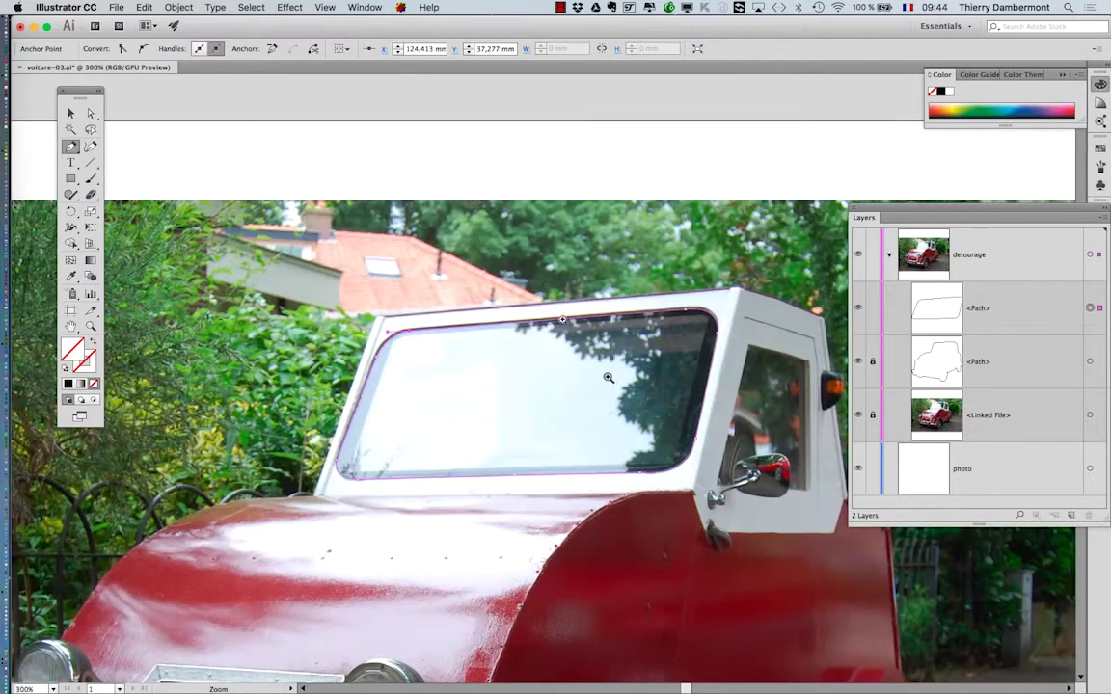
super+click(590, 448)
drag(589, 448, 582, 333)
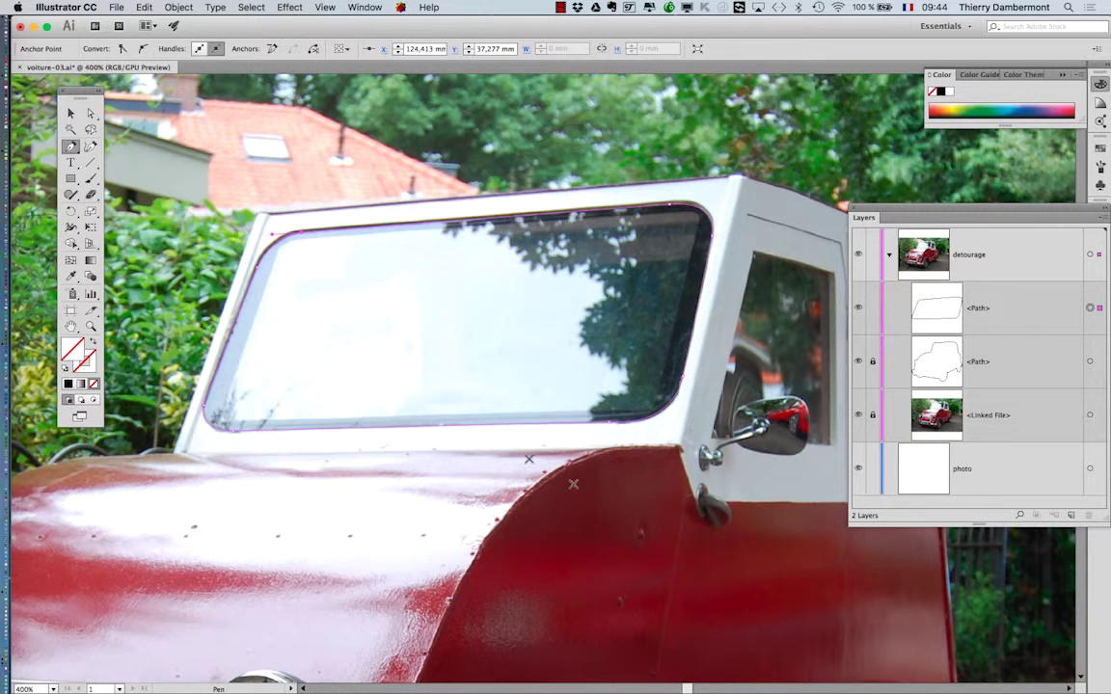
- Save the document as a new version named voiture-04.ai in Adobe Illustrator format, accepting the Illustrator CC options
click(117, 8)
click(143, 108)
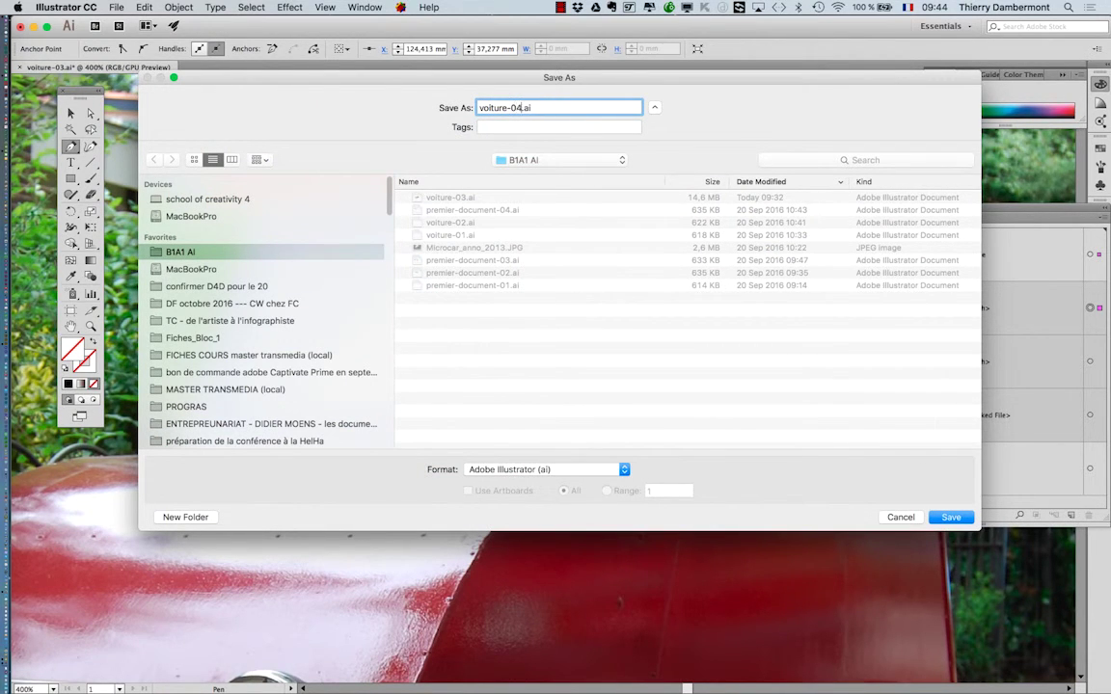
key(Return)
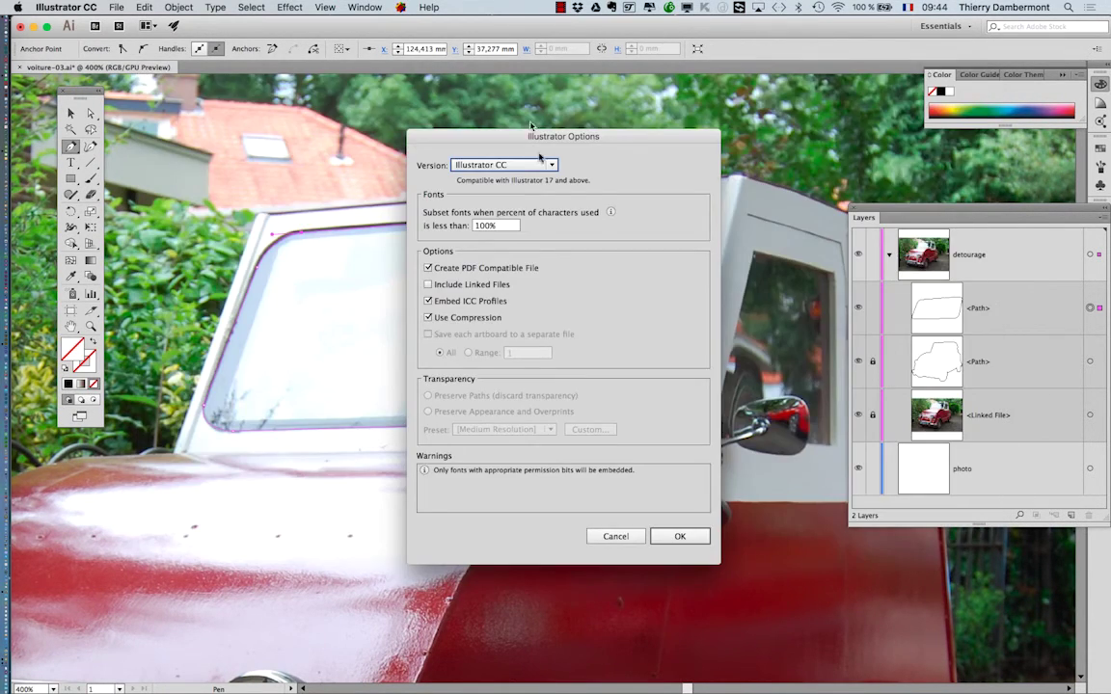
click(679, 537)
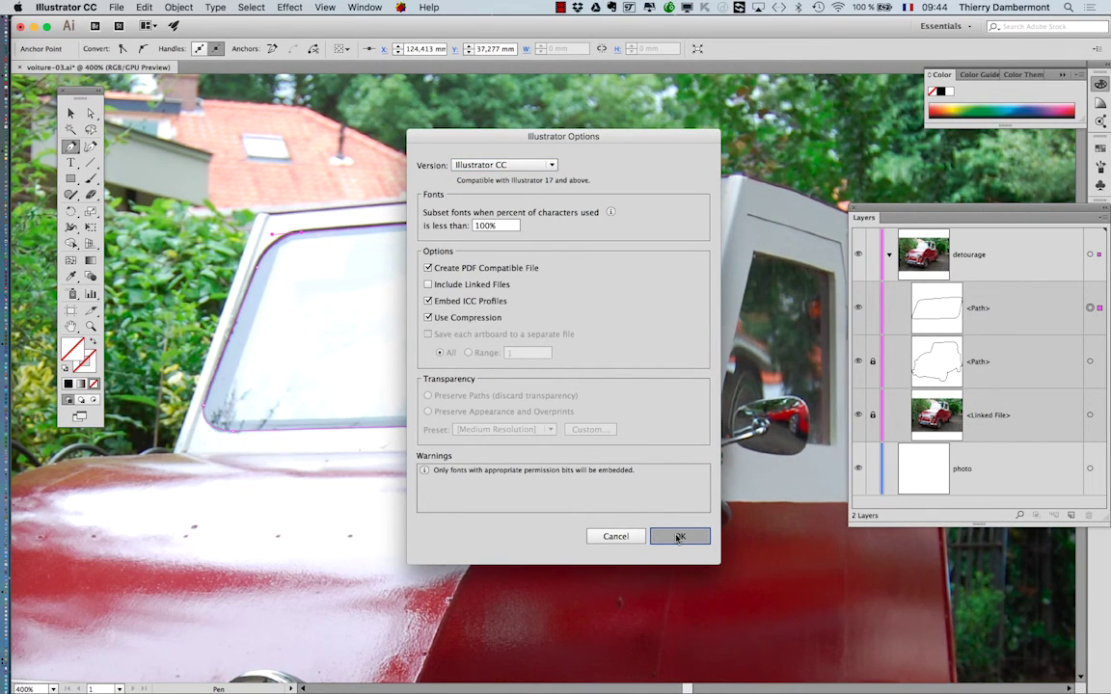